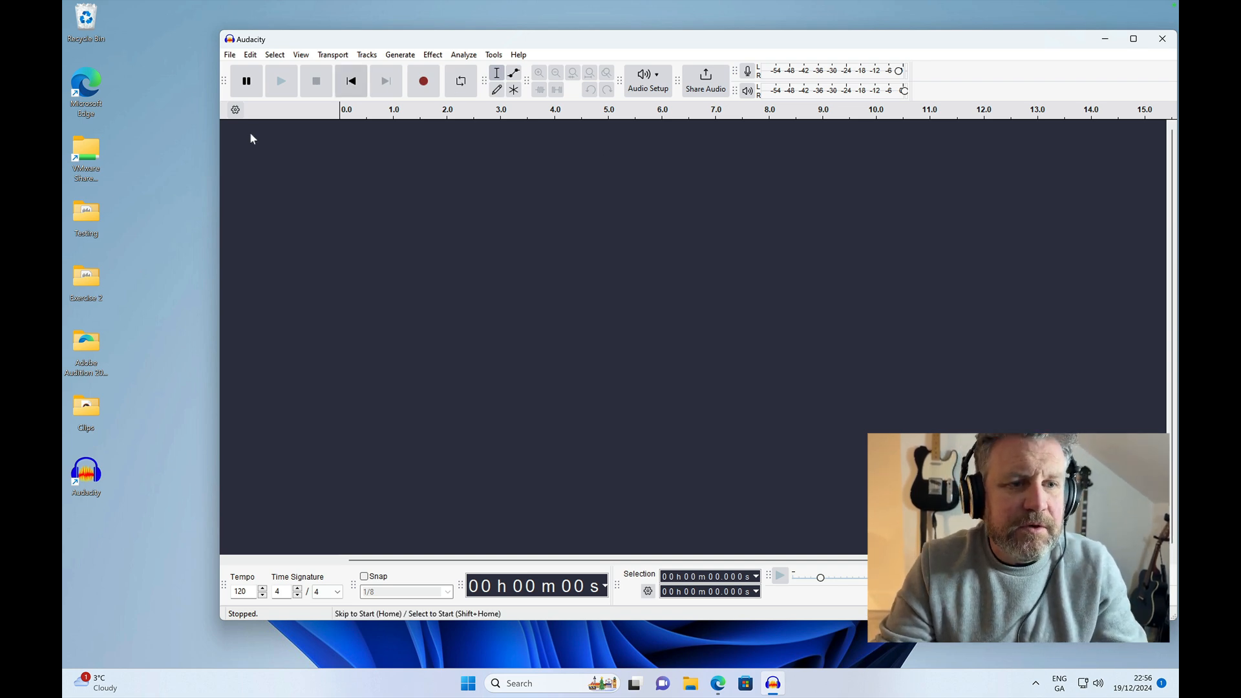
- Open the Clips folder from the desktop and import its "main" audio file into the empty Audacity project
click(230, 54)
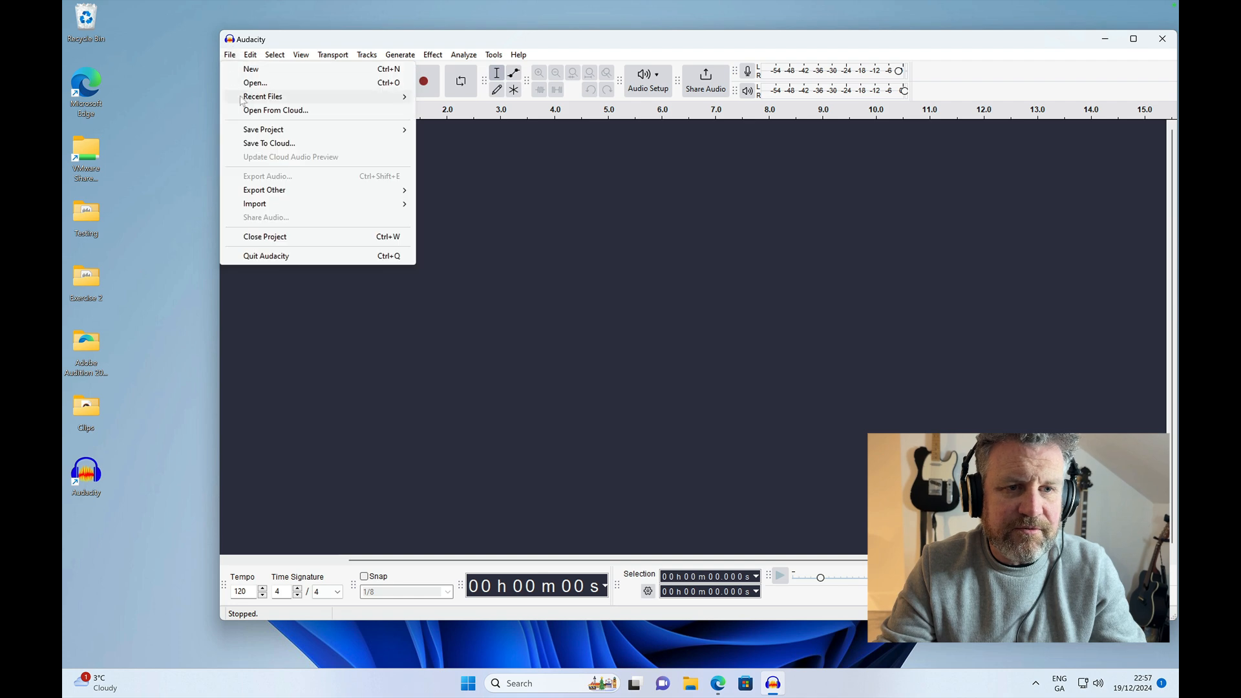
click(152, 288)
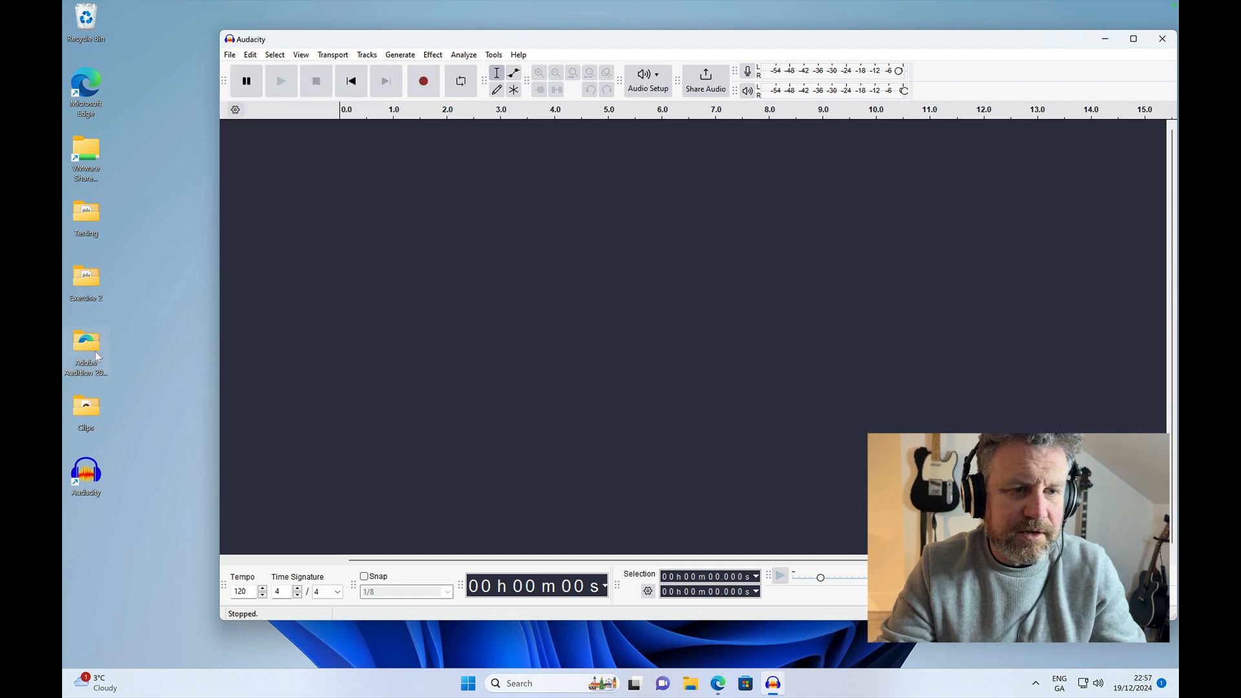
click(87, 409)
double_click(87, 409)
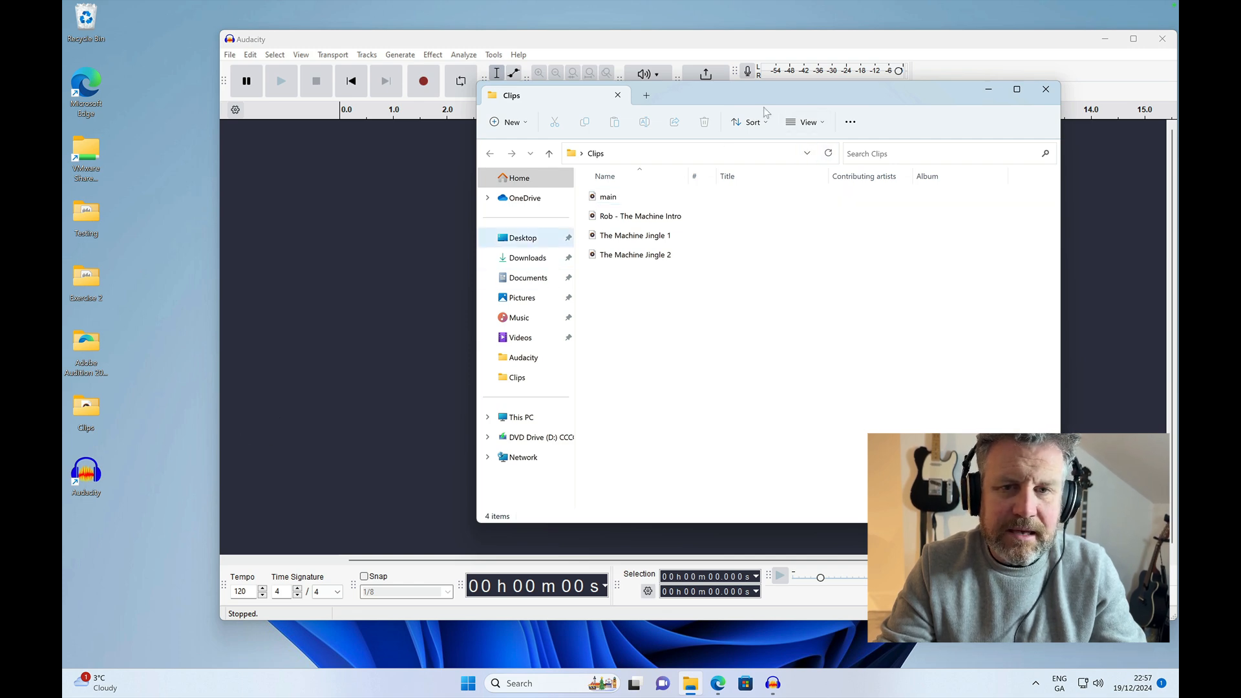
drag(826, 85, 468, 219)
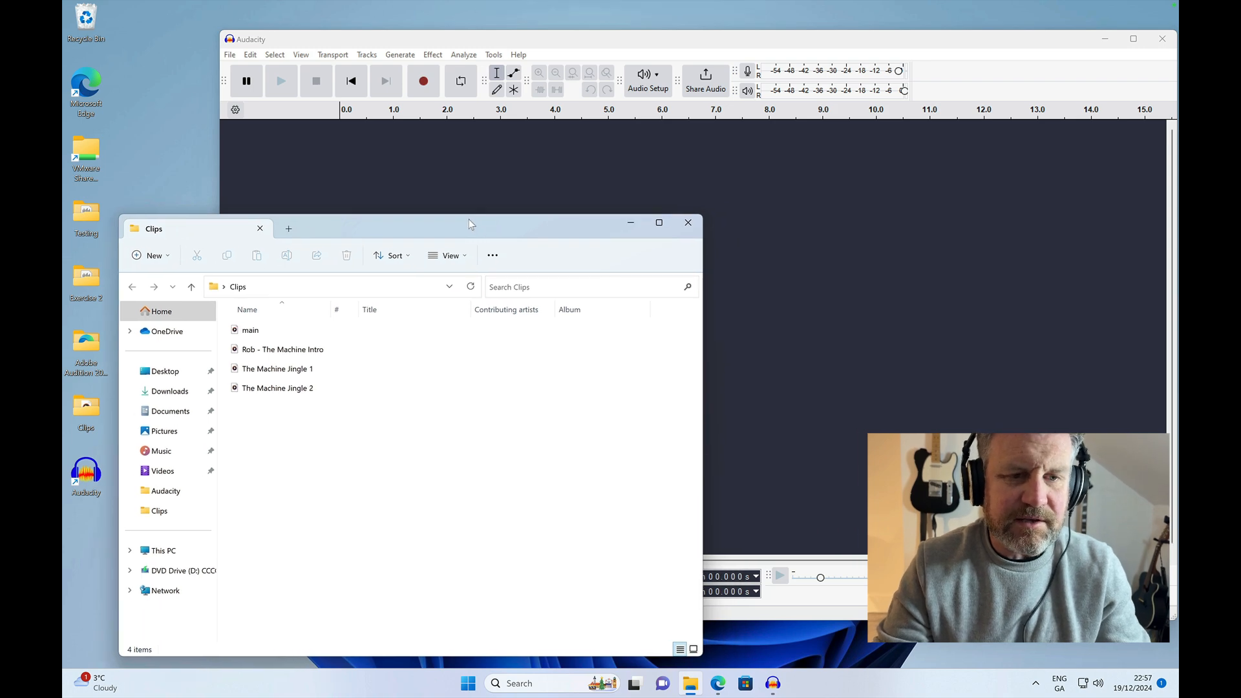
click(252, 338)
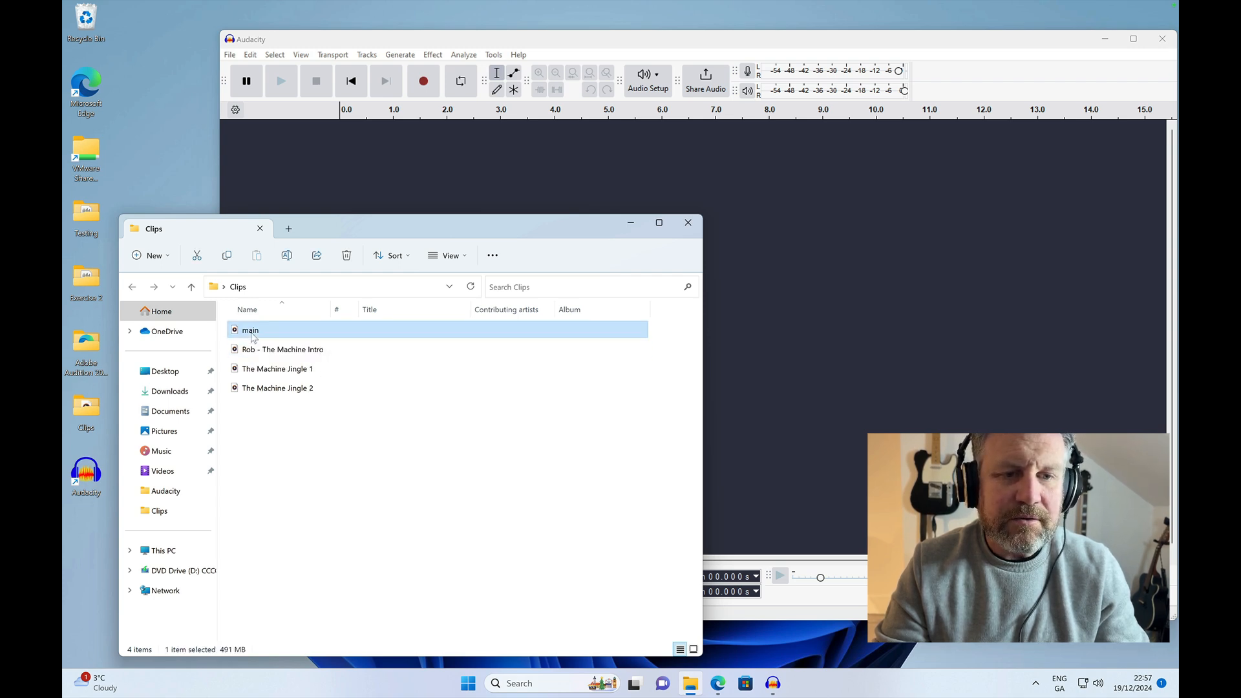
drag(252, 338, 423, 189)
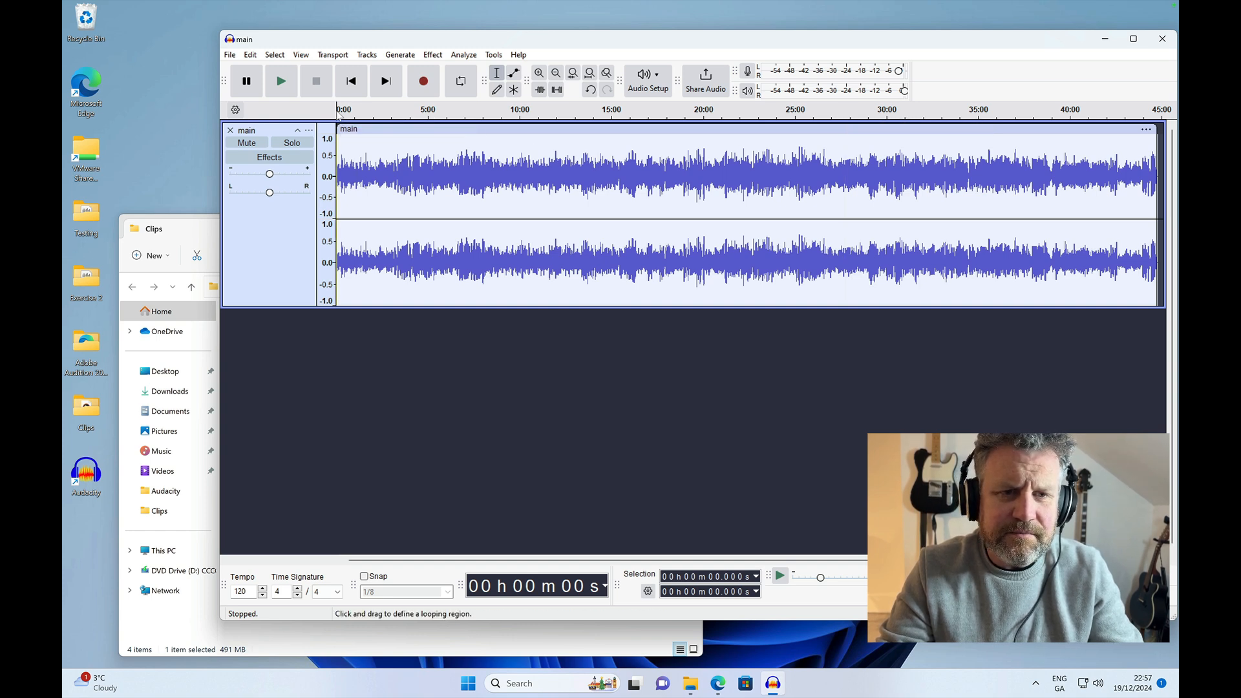
- Play the start of the main track briefly, stop it, and look through the available playback commands
key(space)
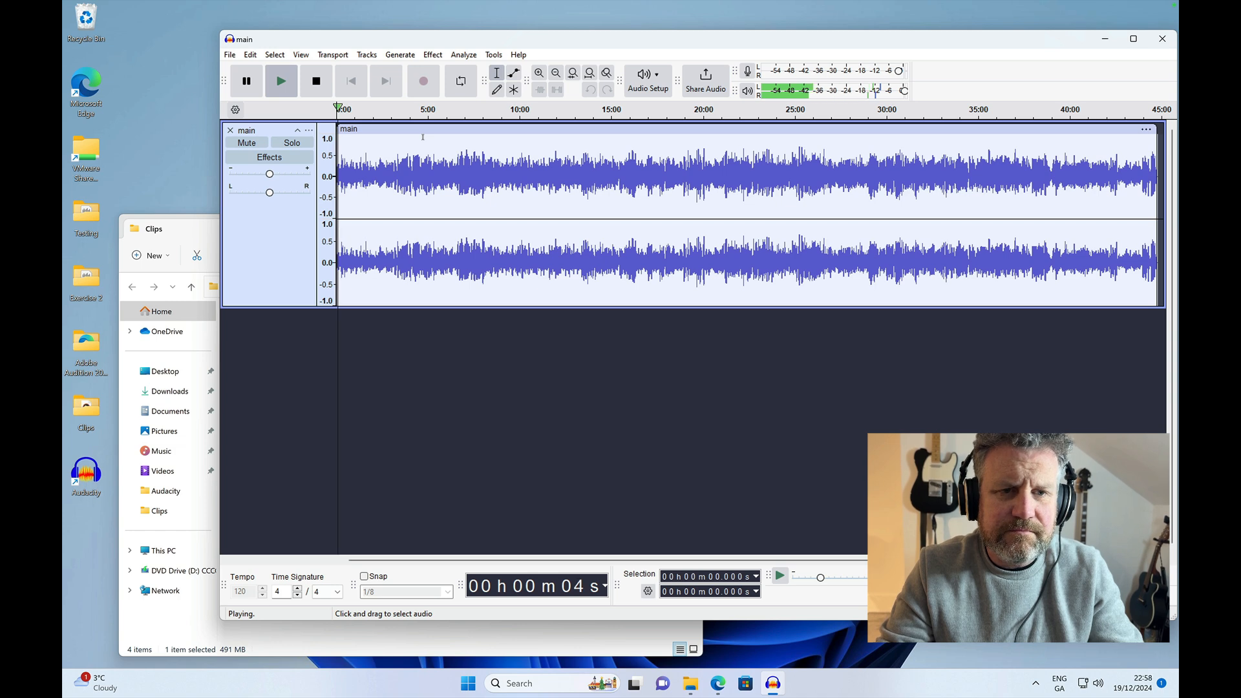
key(space)
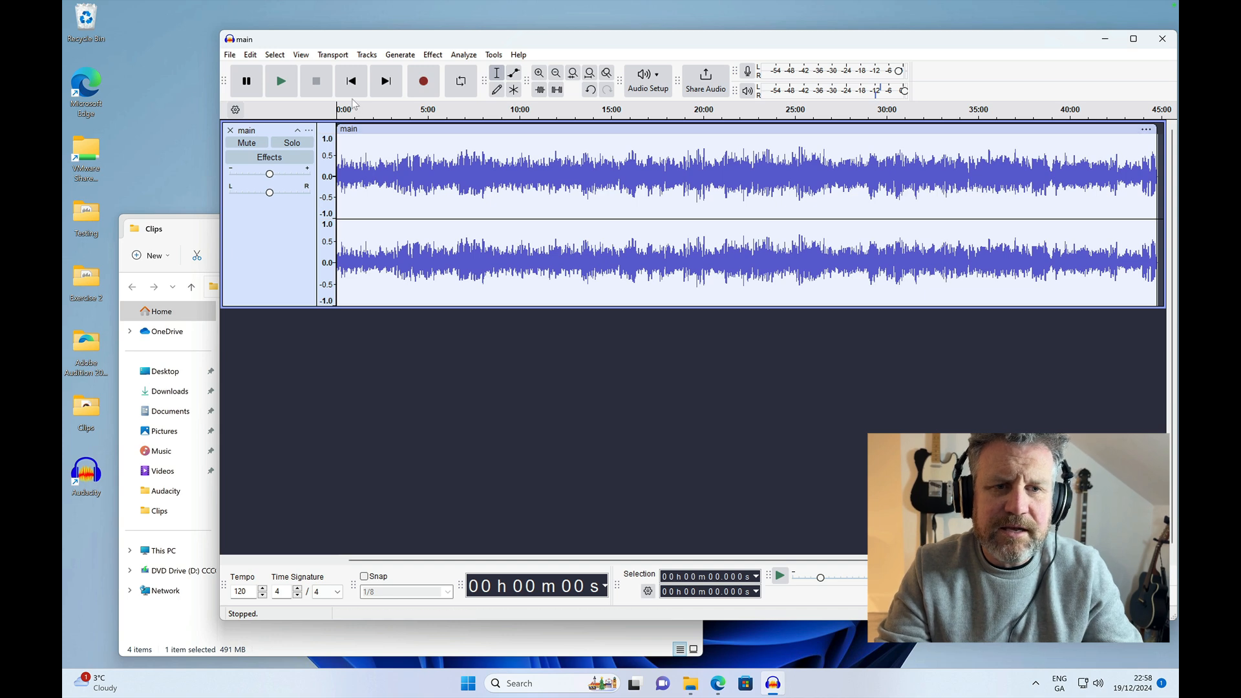
click(344, 56)
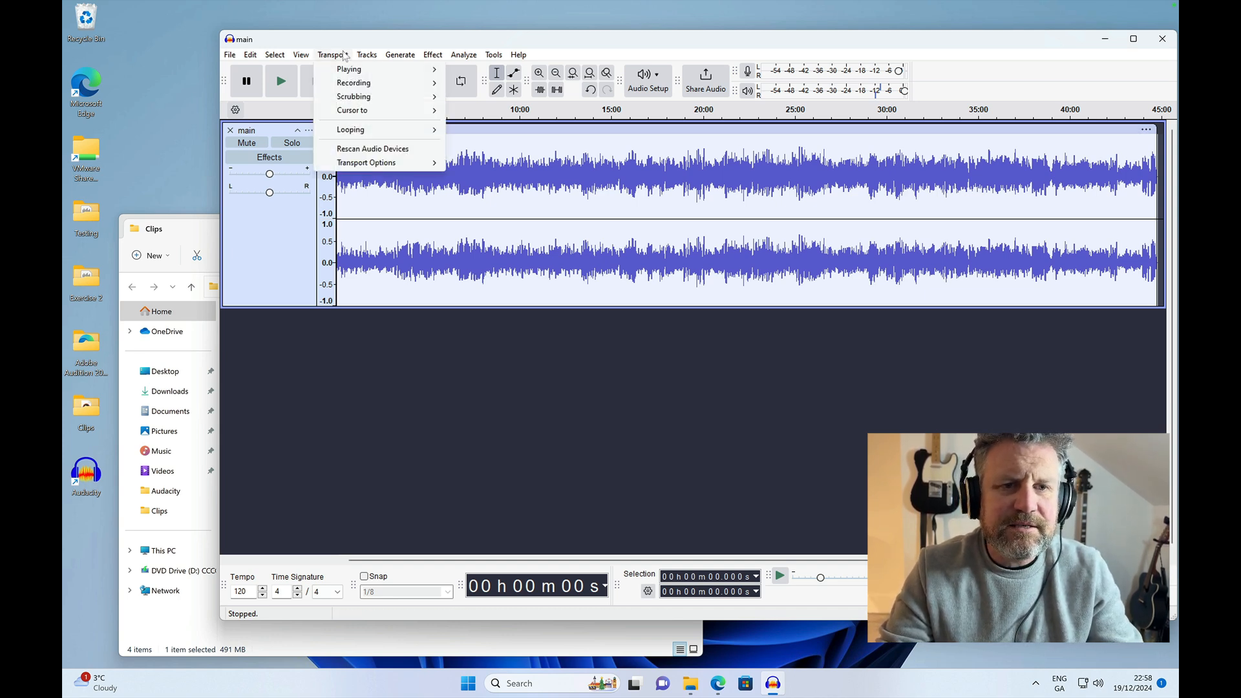
mouse_move(345, 70)
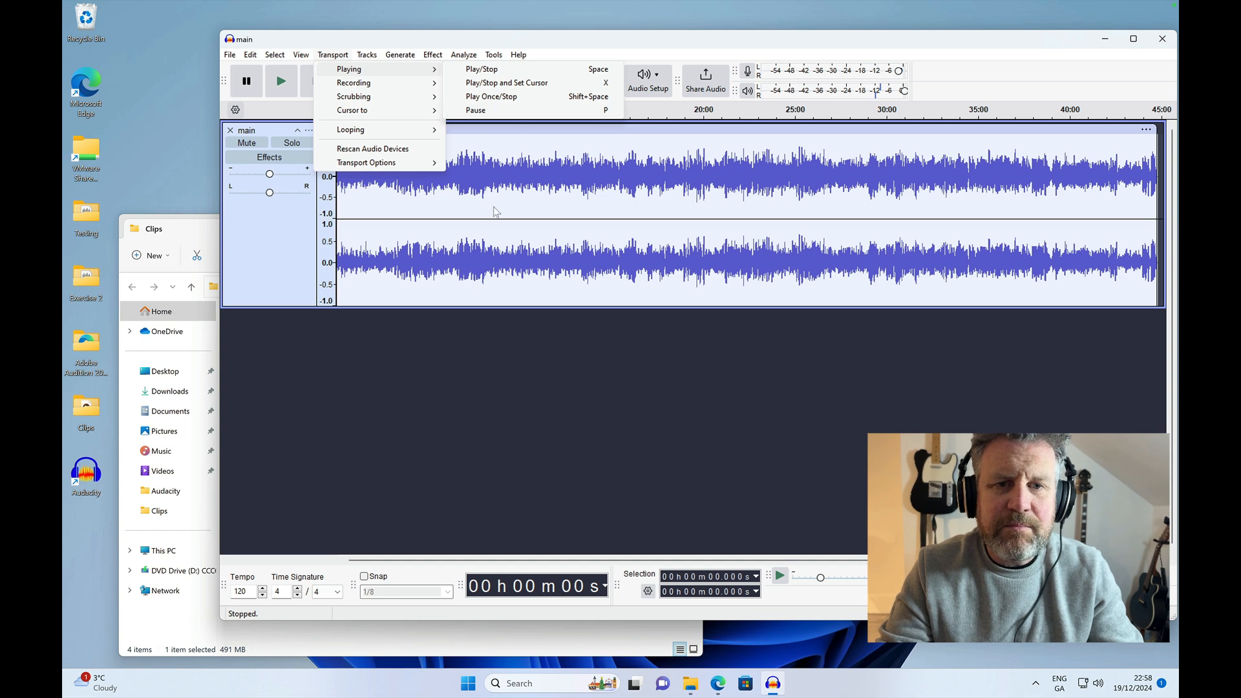
click(490, 372)
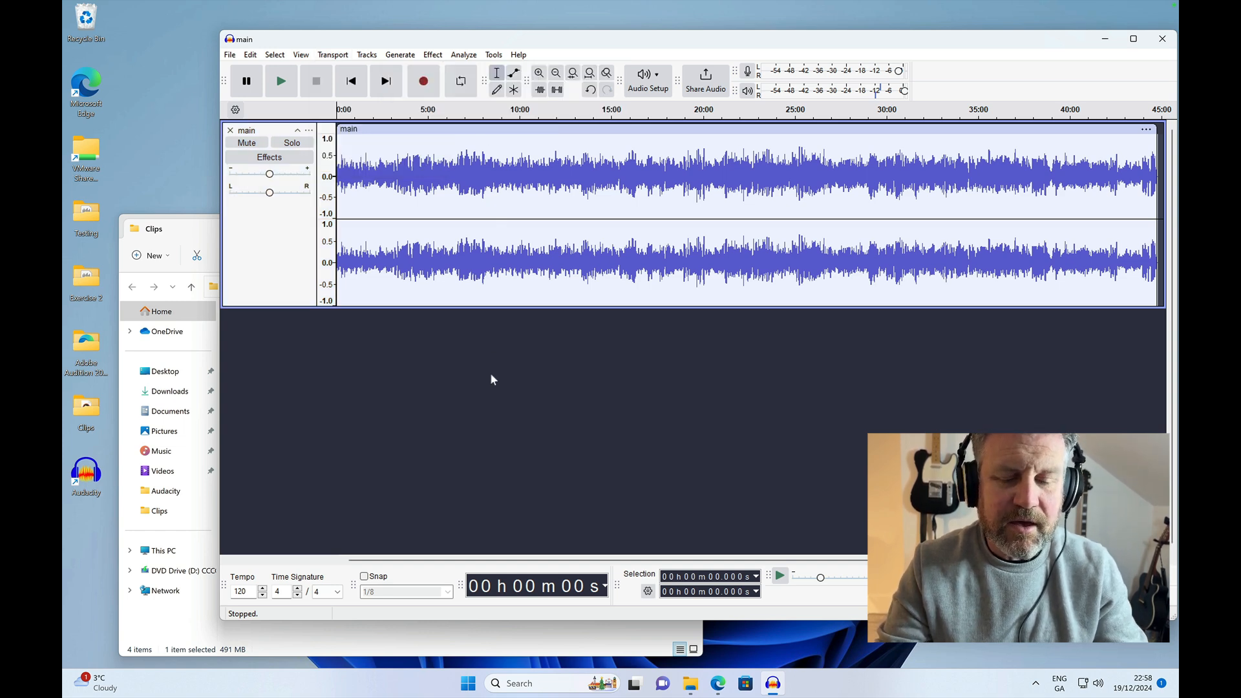
- Practise playing, pausing, resuming and stopping the main track from its start, and play it from about 15:00 before pausing
key(space)
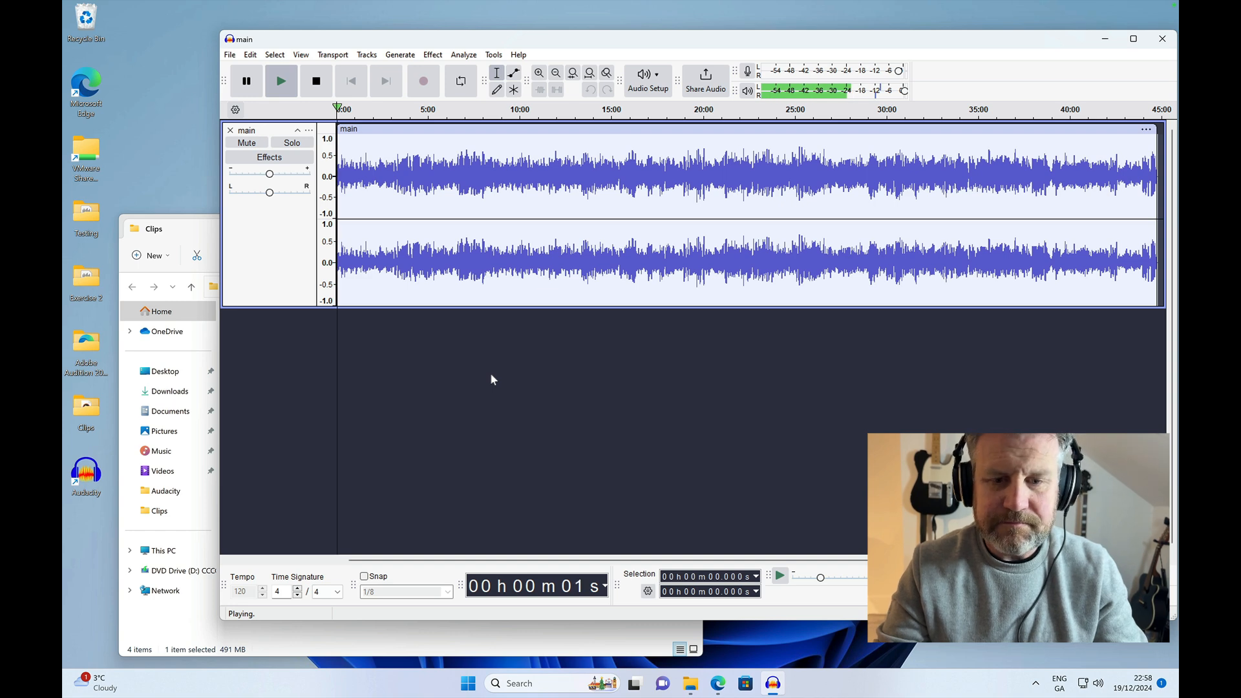
key(p)
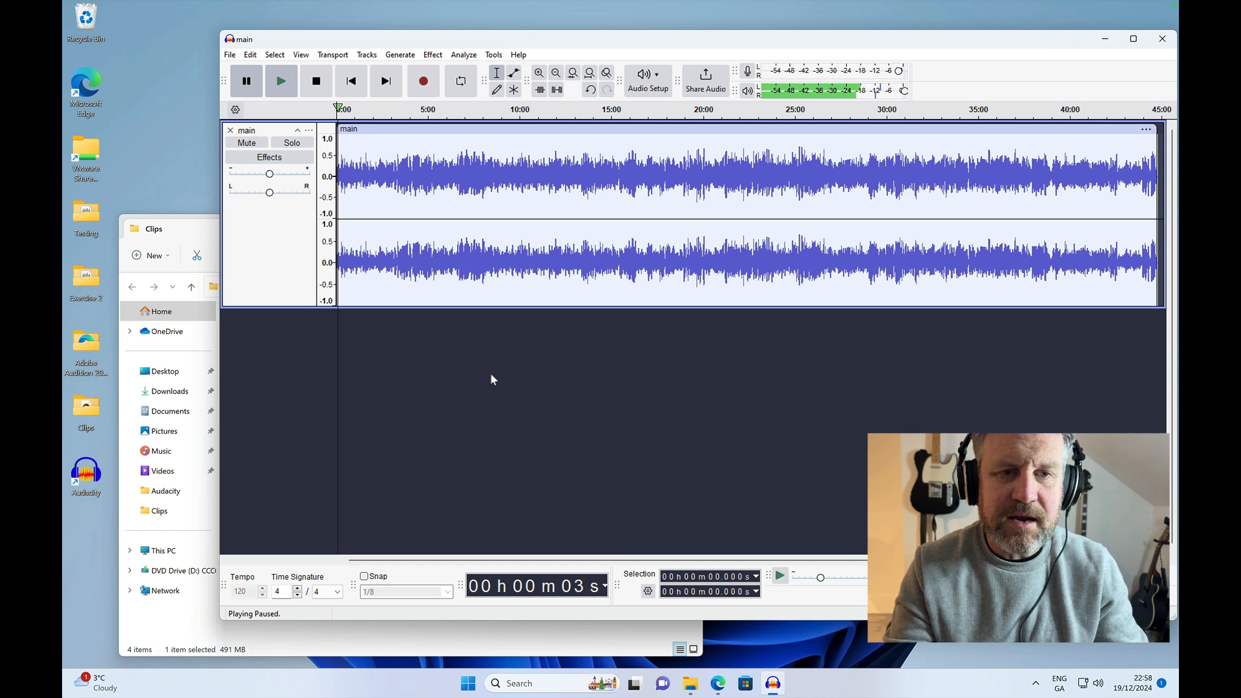
key(p)
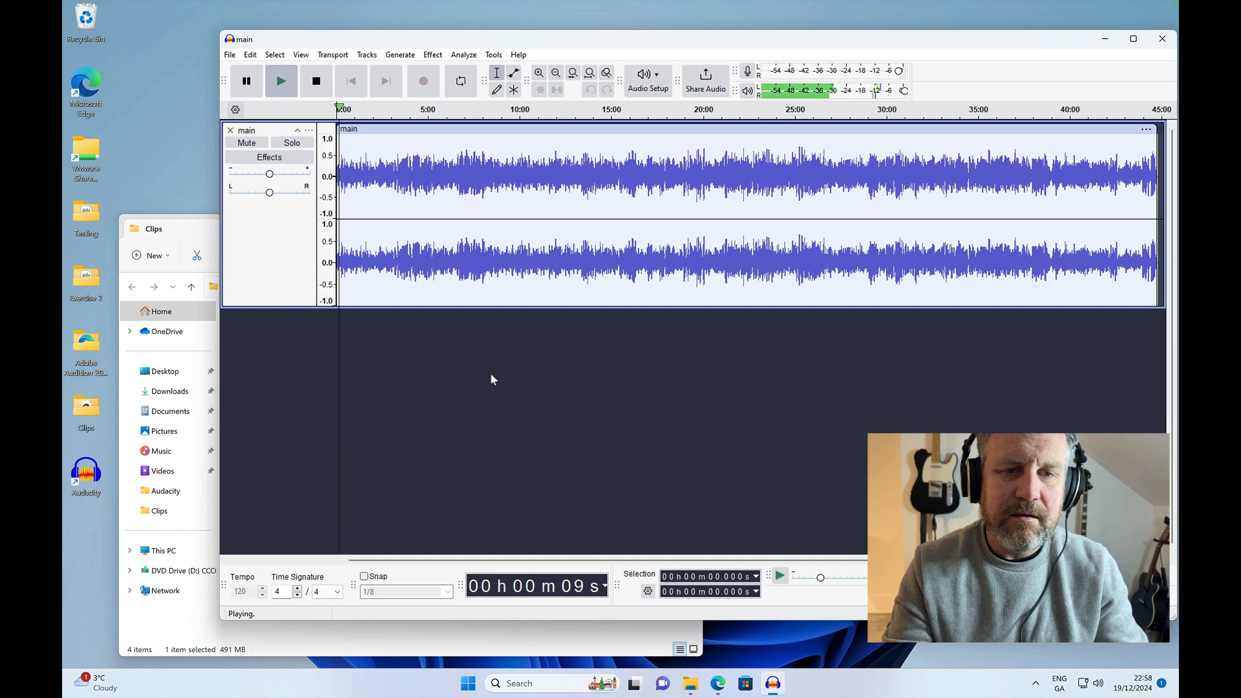
key(p)
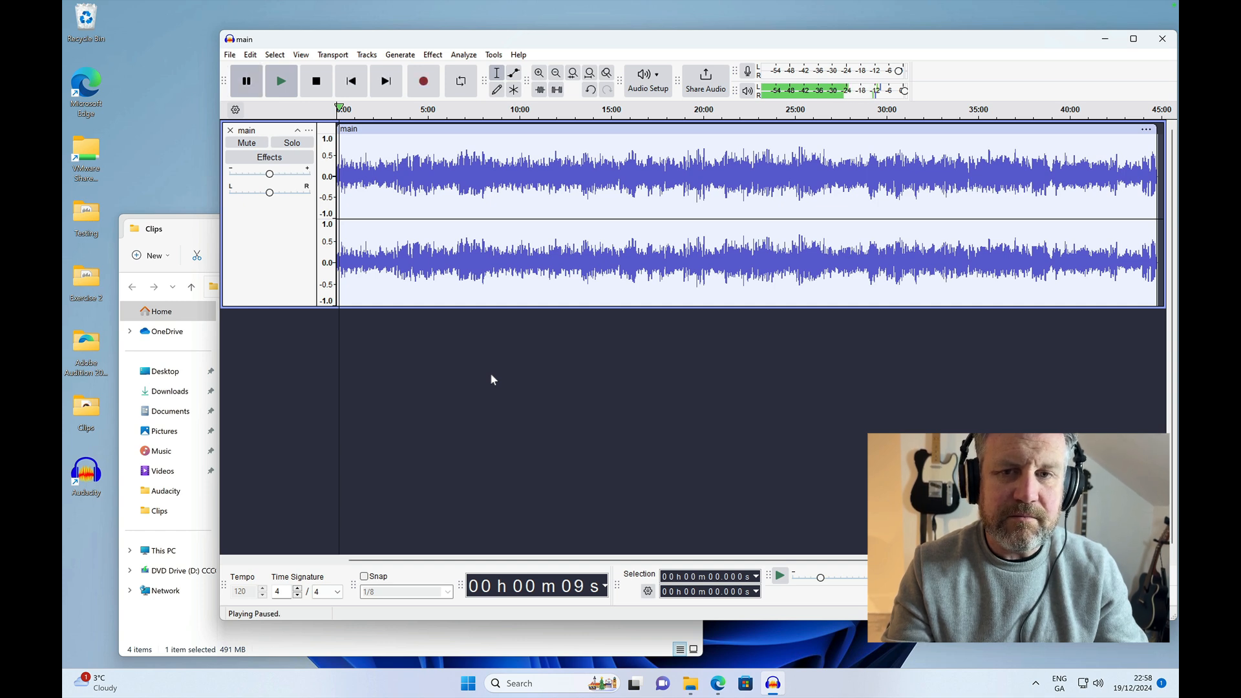
key(p)
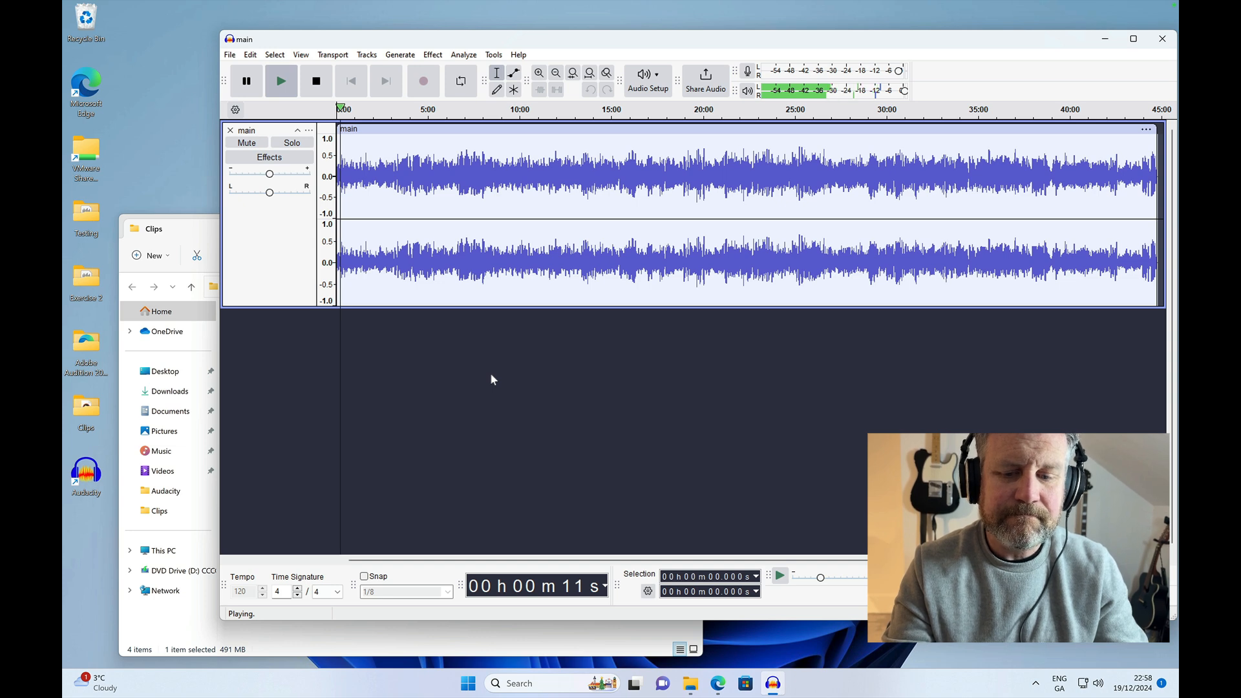
key(space)
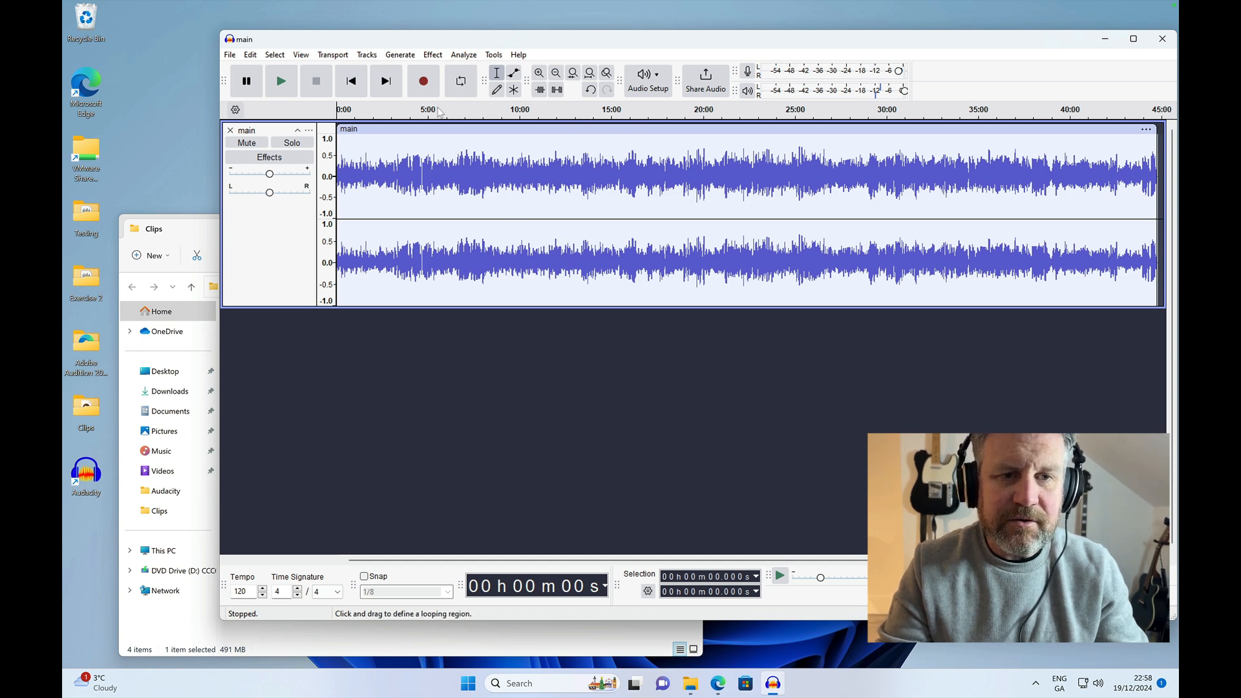
click(612, 111)
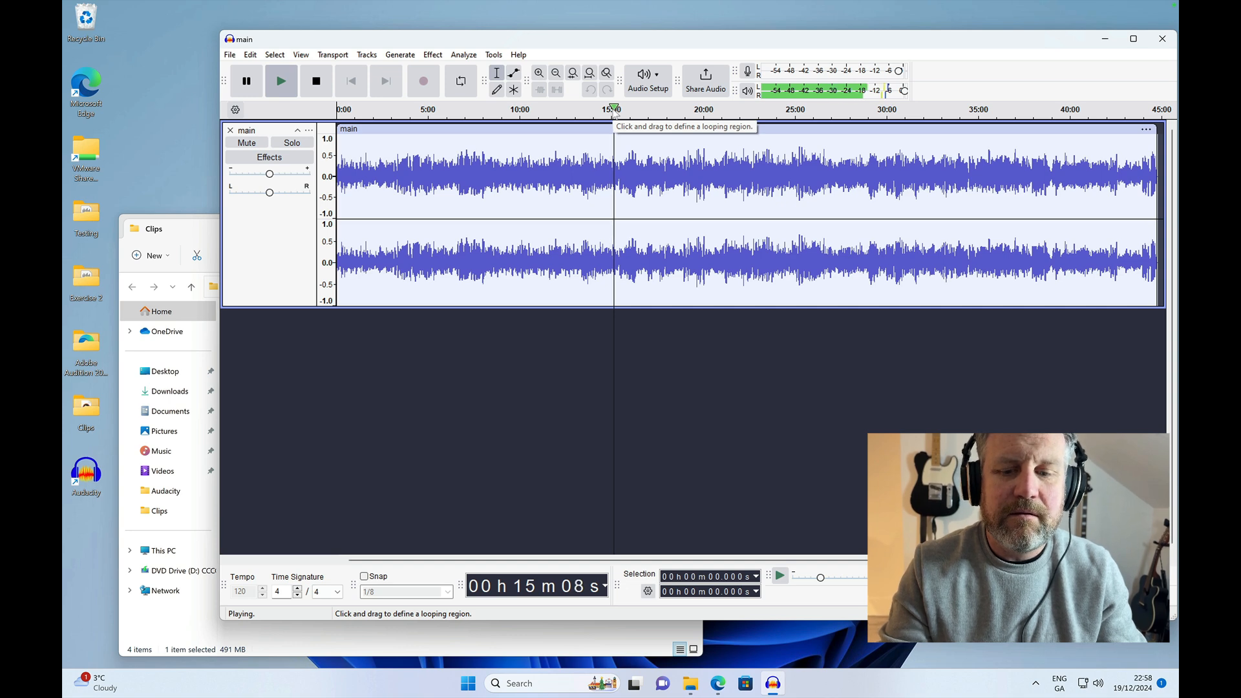
key(p)
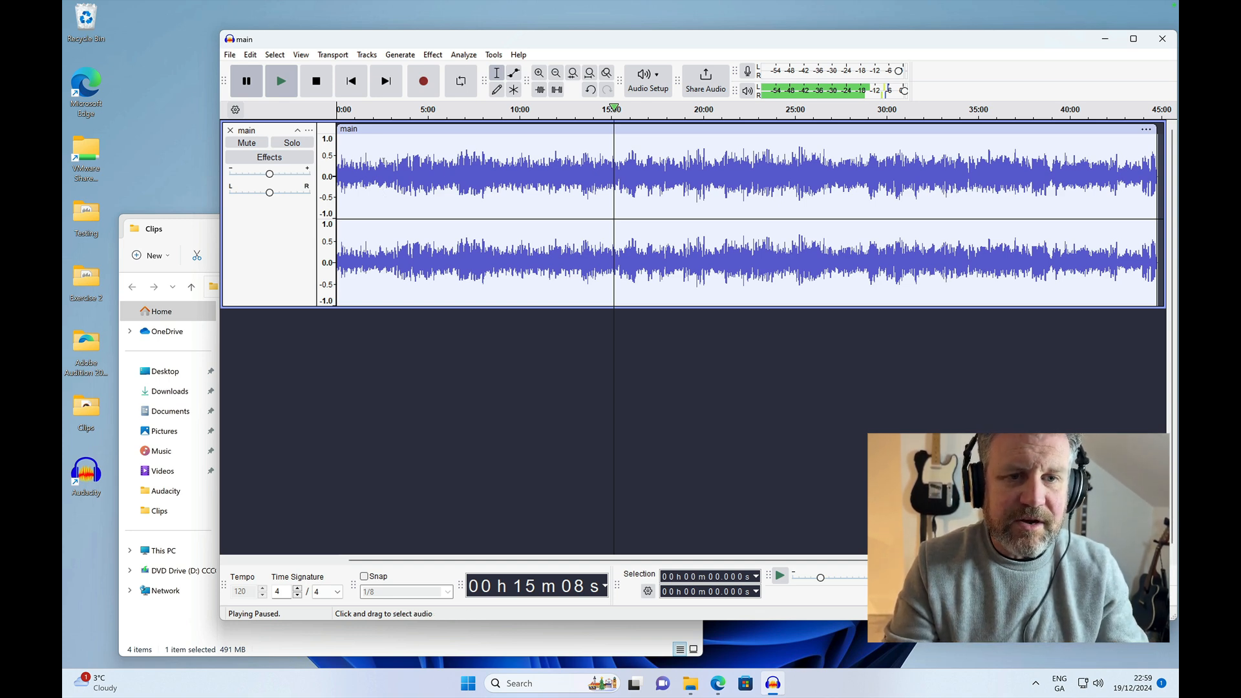
- Select the first 3 minutes 30 seconds of the main track and copy that audio
drag(394, 168, 296, 167)
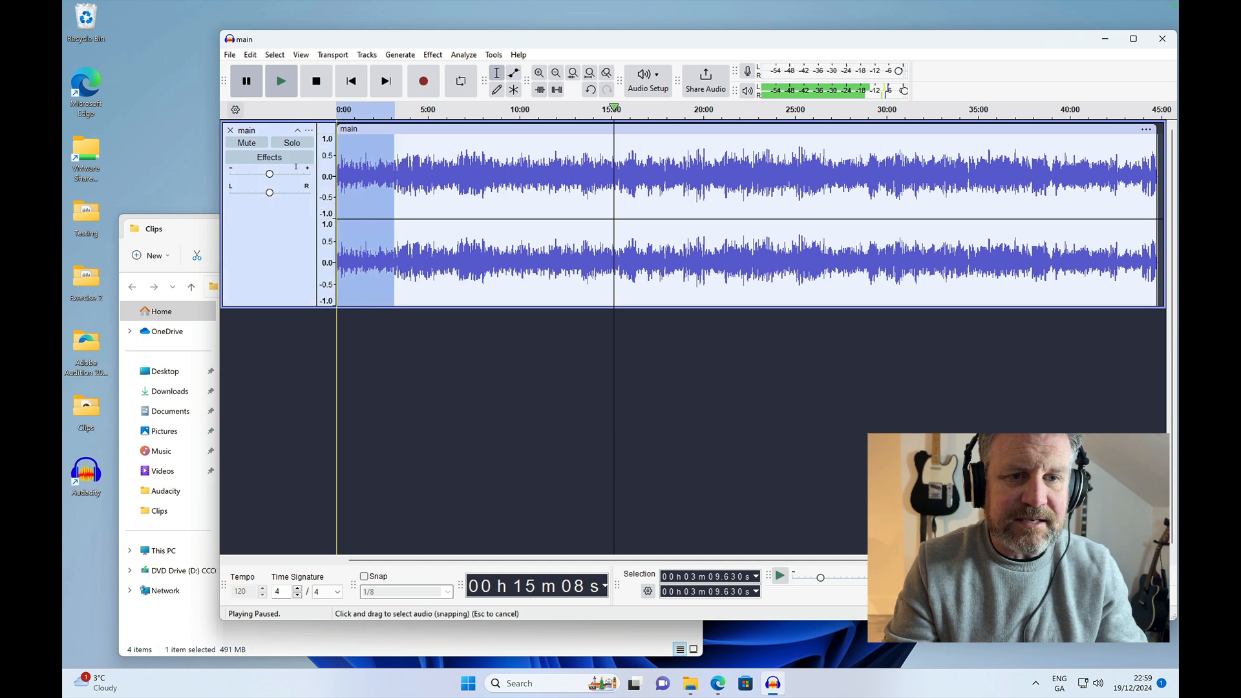
click(400, 154)
drag(401, 154, 214, 157)
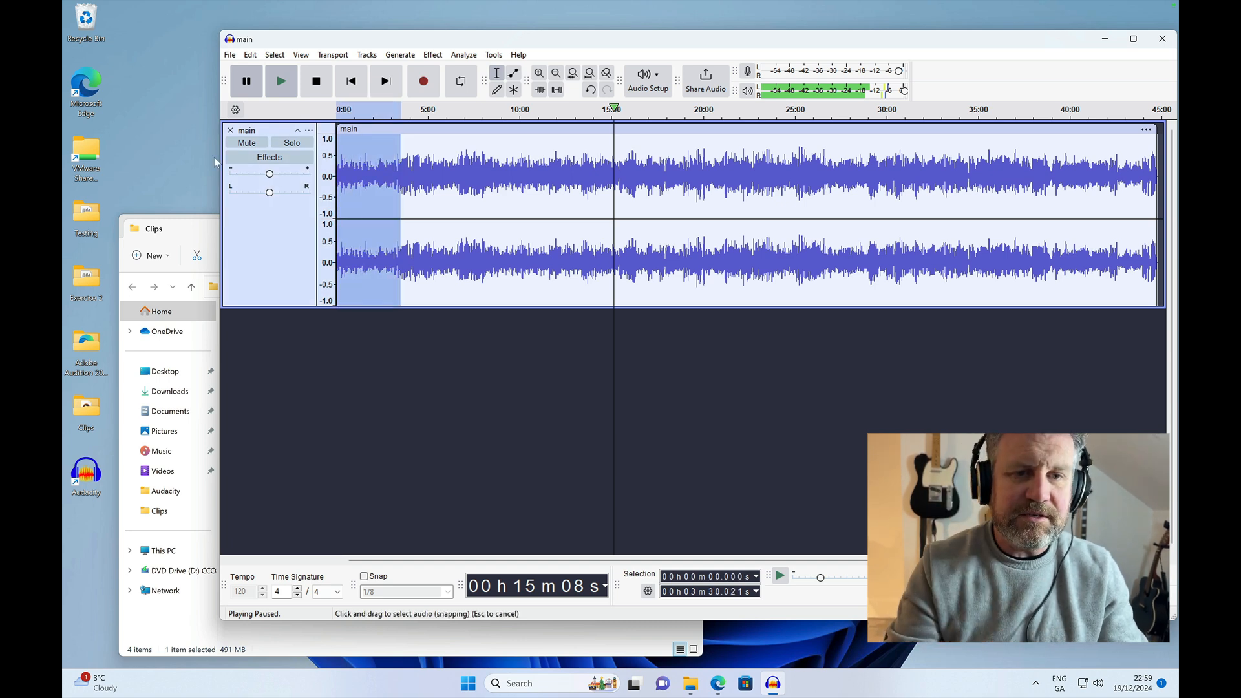
click(443, 394)
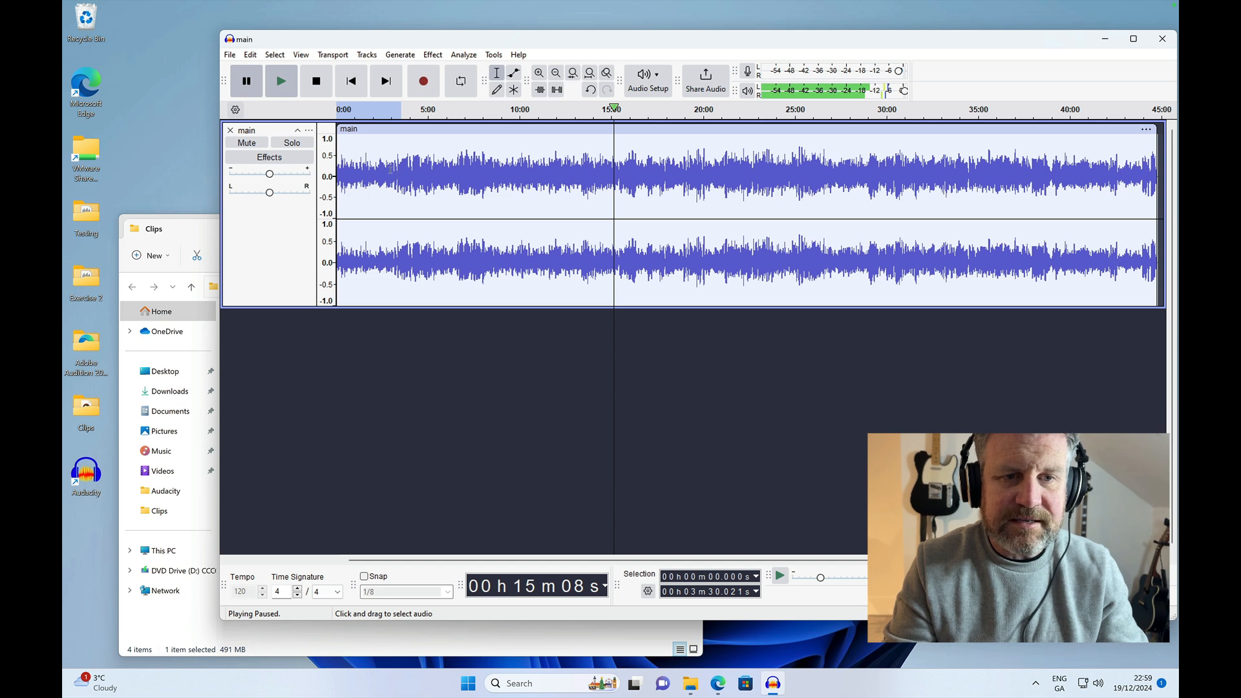
drag(390, 170, 300, 175)
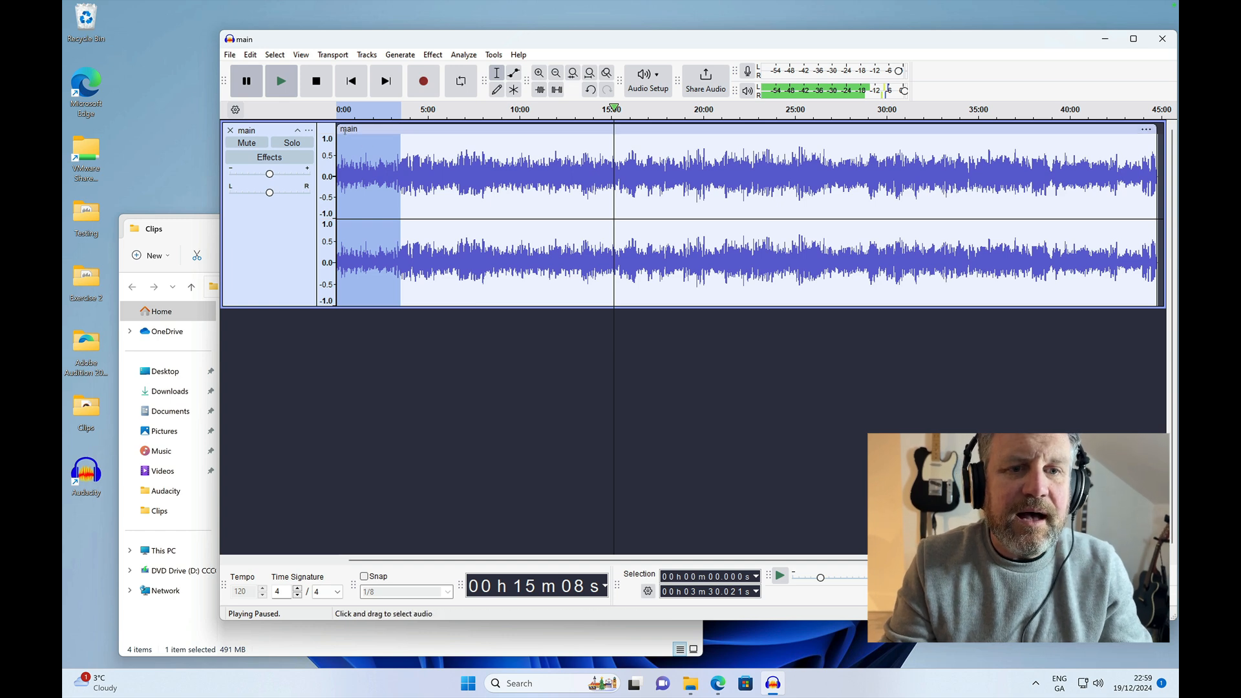
click(252, 56)
click(273, 129)
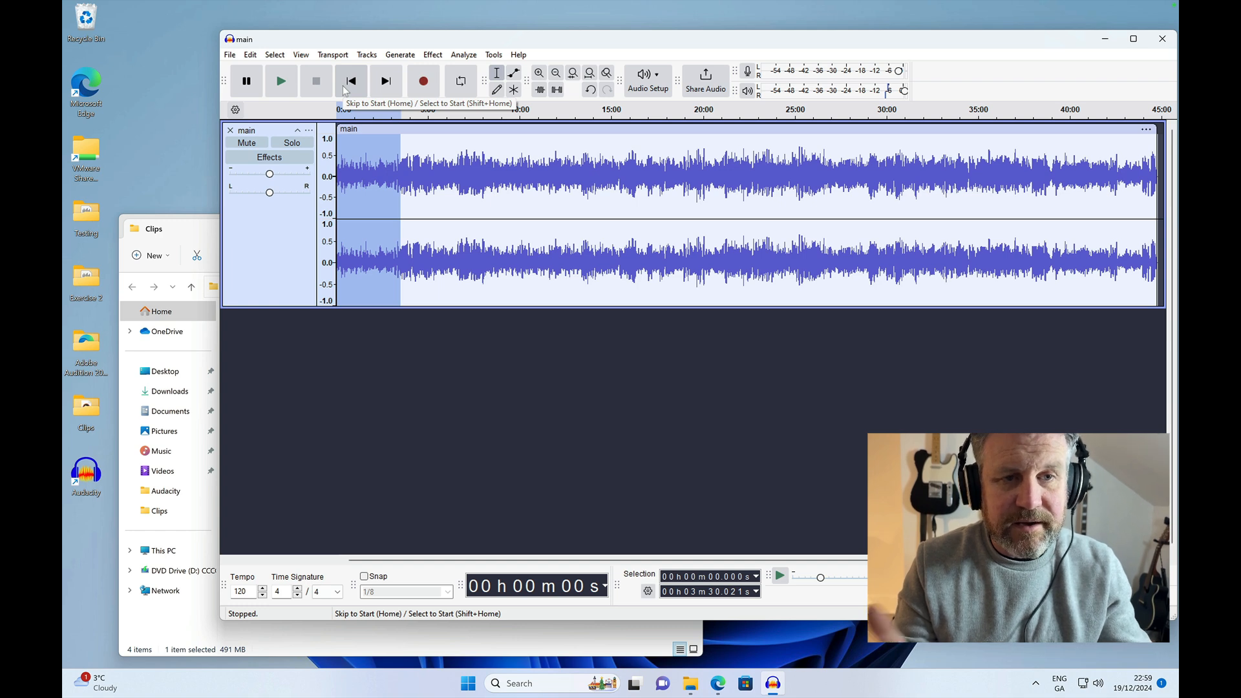
- Create a new project and paste the copied audio into it as "Selected audio only"
click(230, 57)
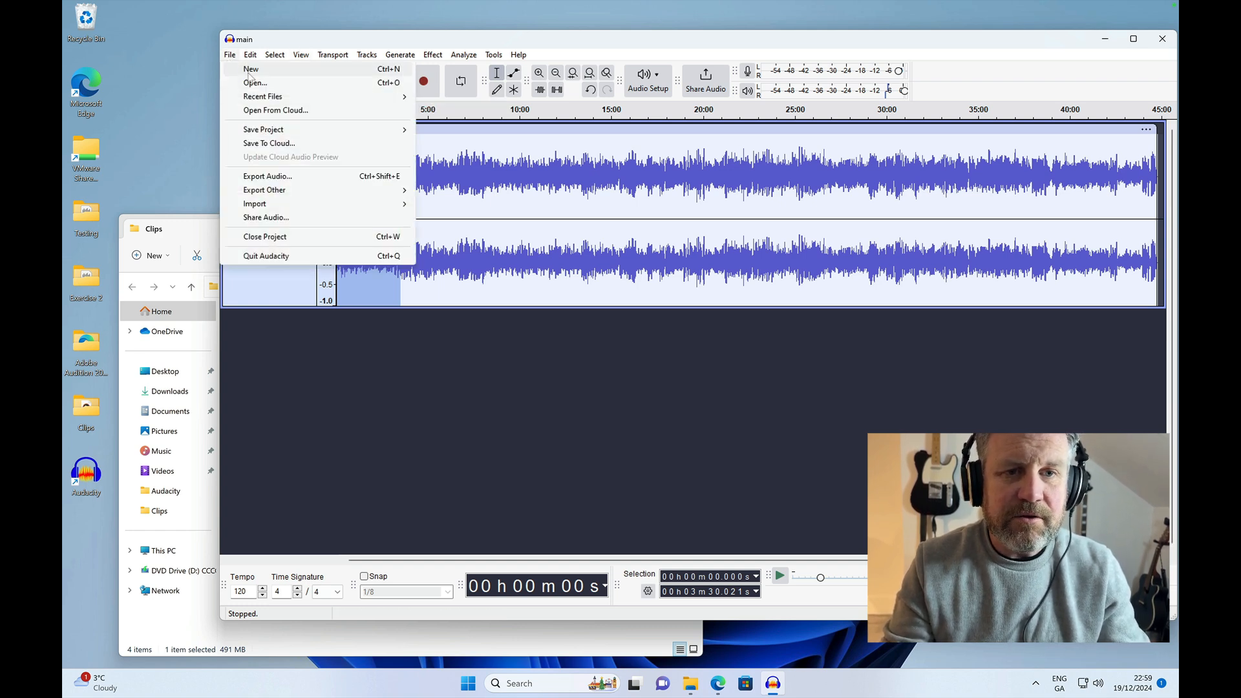
click(250, 70)
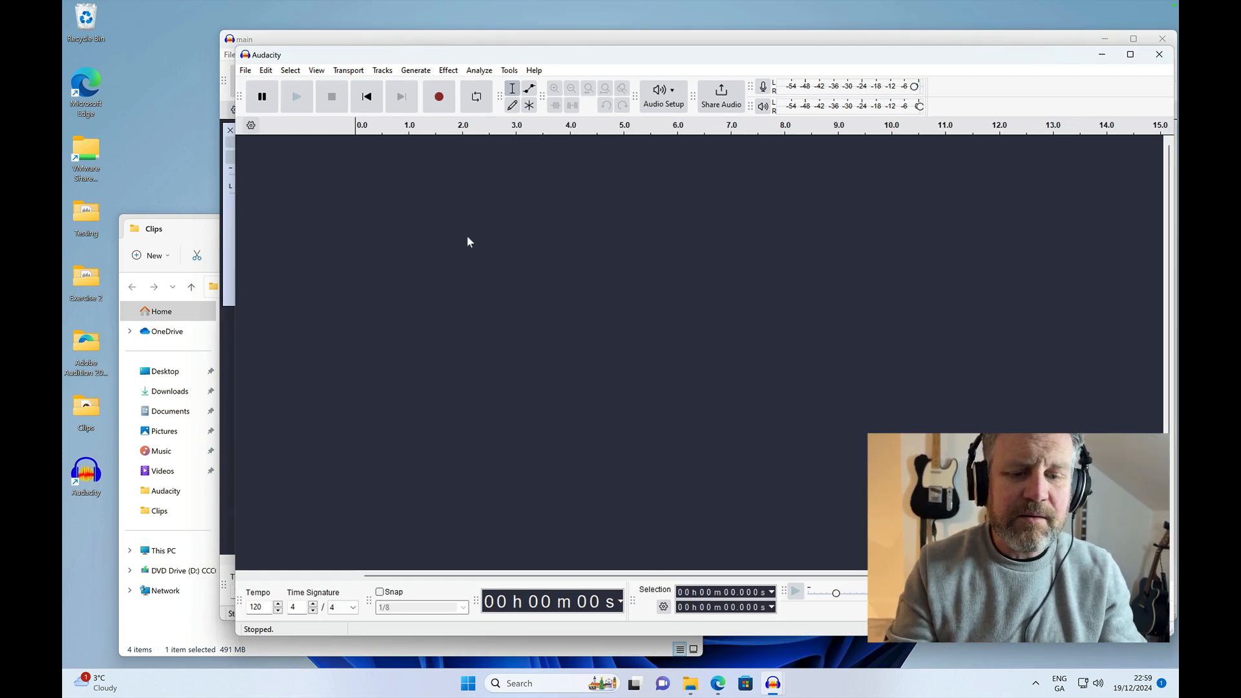
key(ctrl+v)
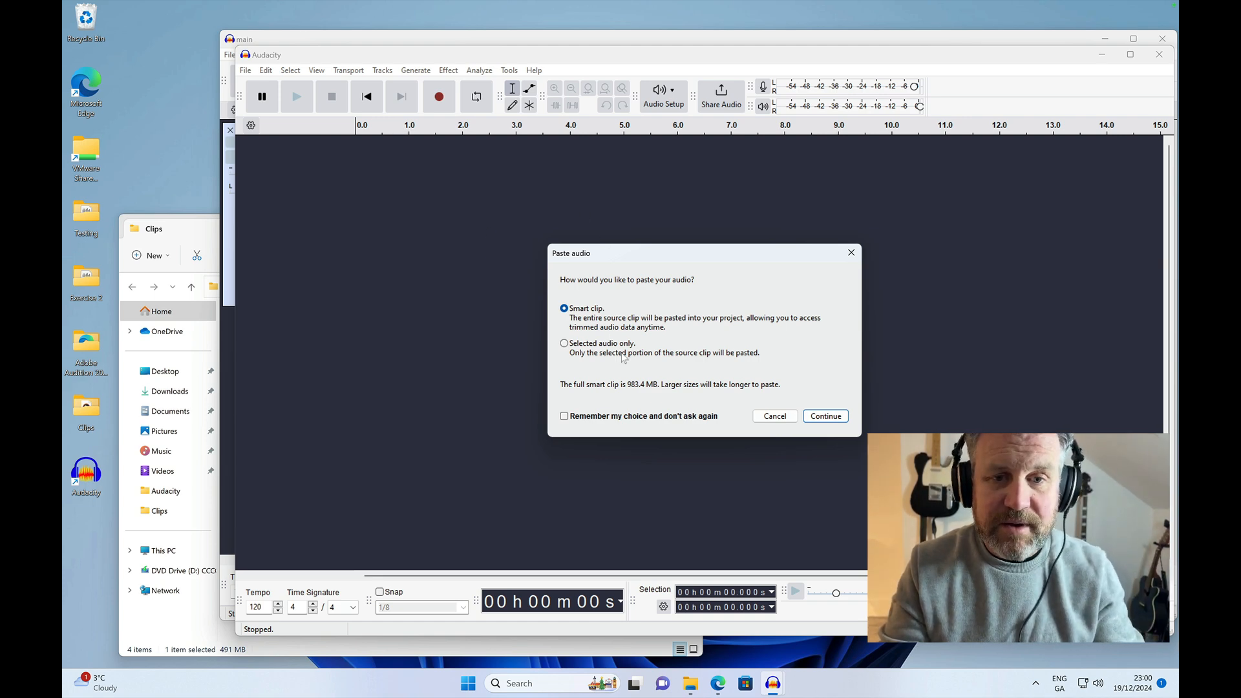
click(564, 344)
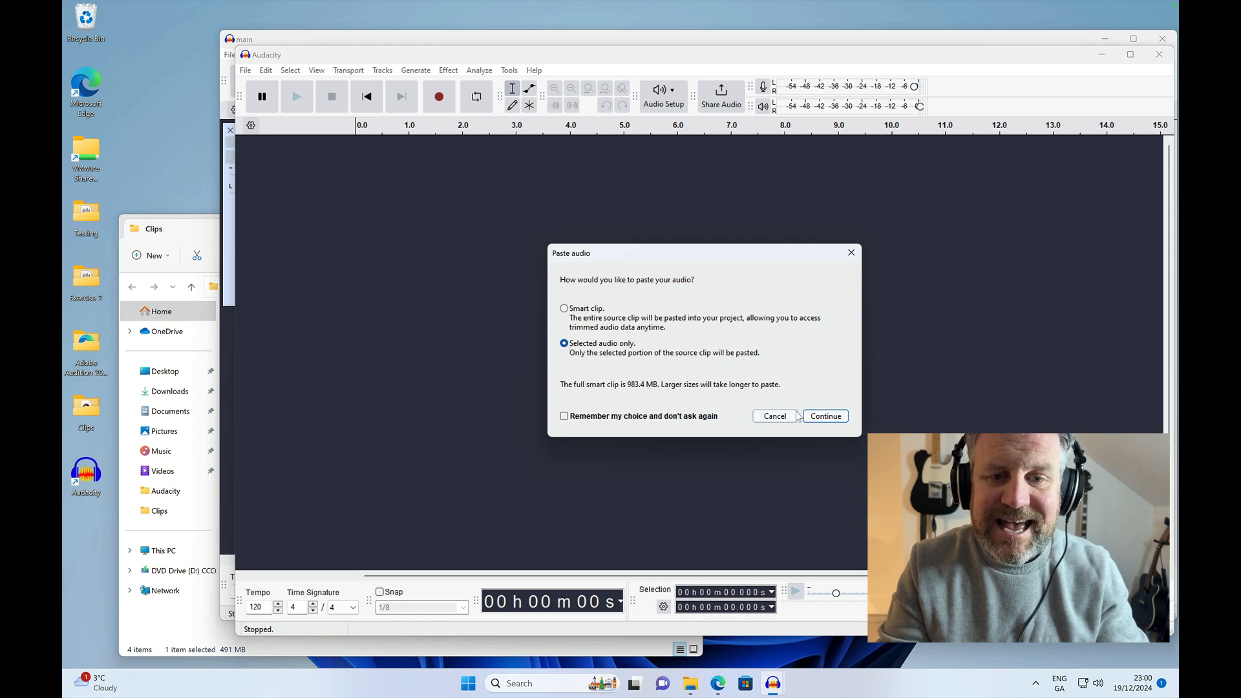
click(824, 417)
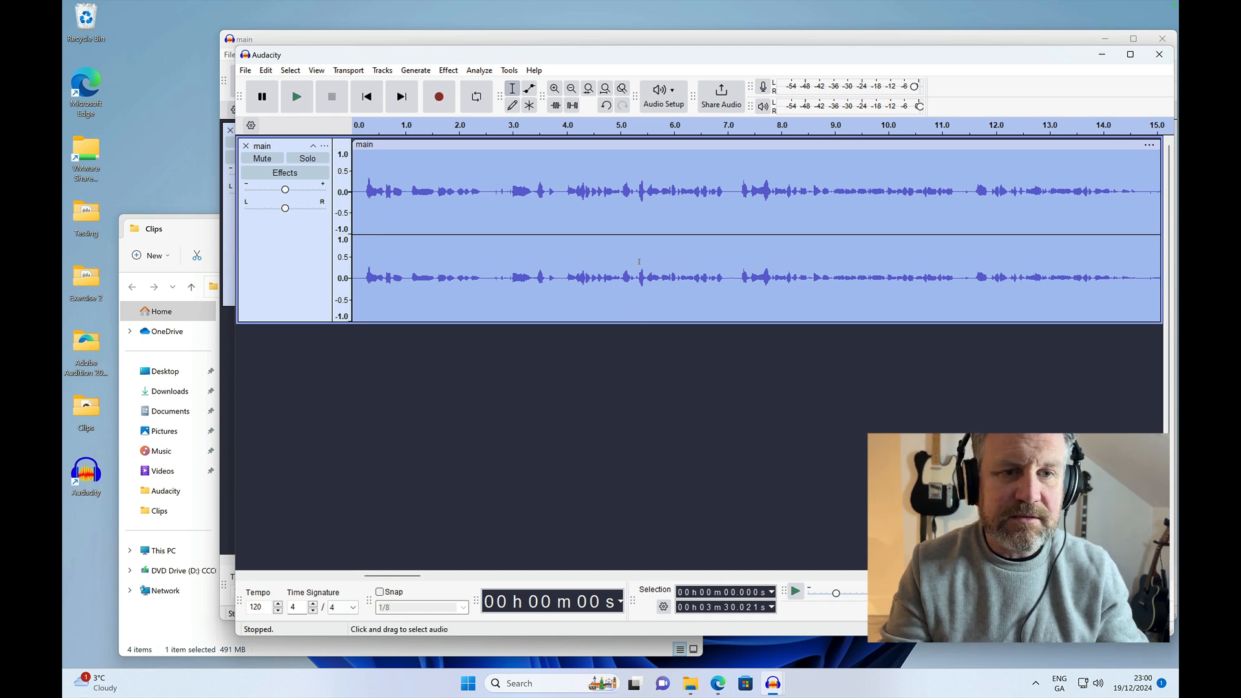
- Listen to the pasted clip from its start in the new project and clear the track selection
key(space)
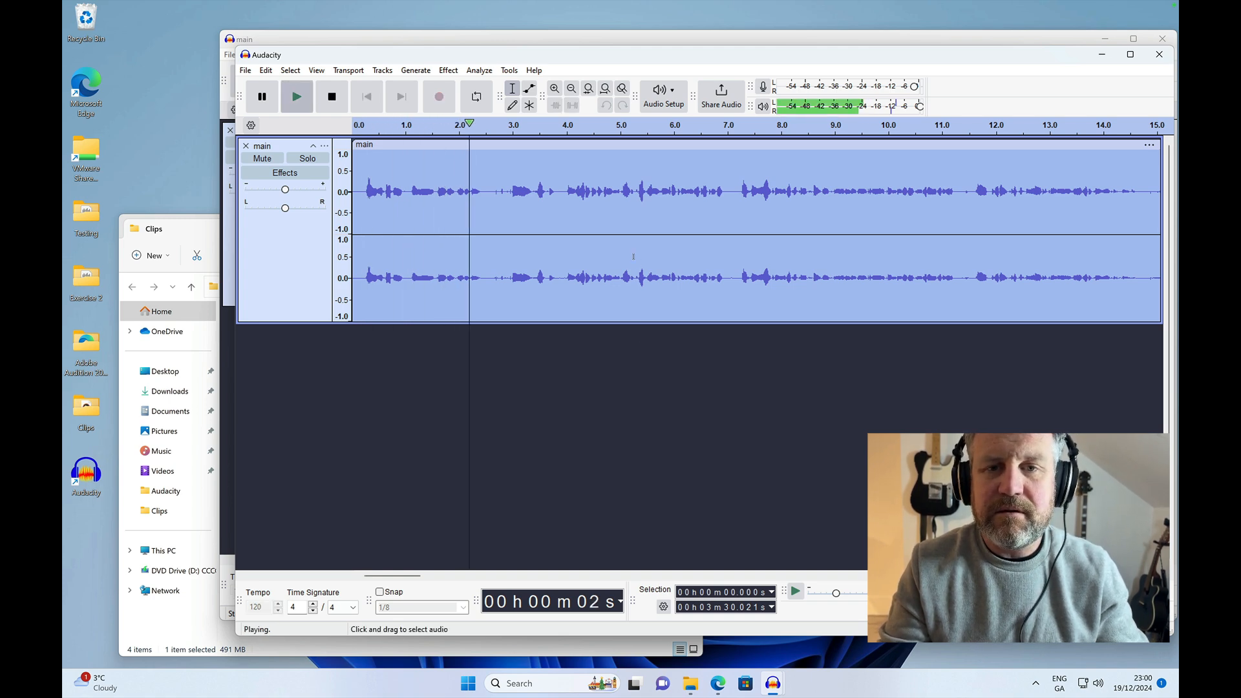
key(space)
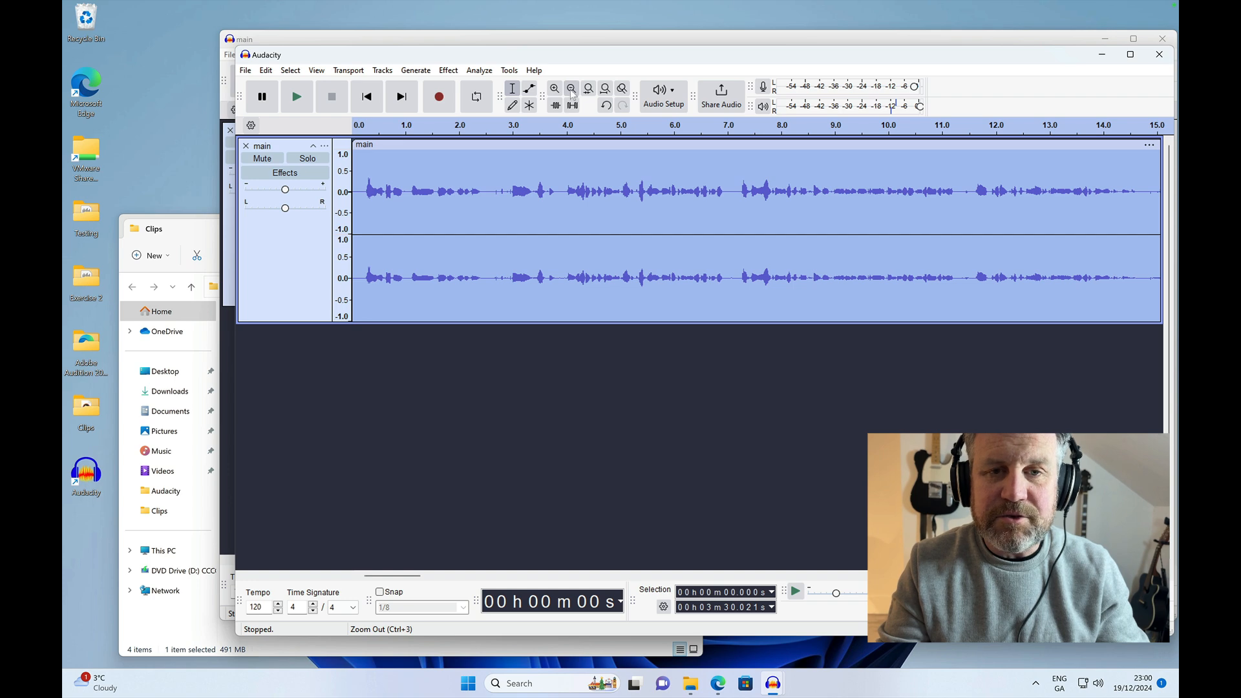
click(572, 89)
click(571, 89)
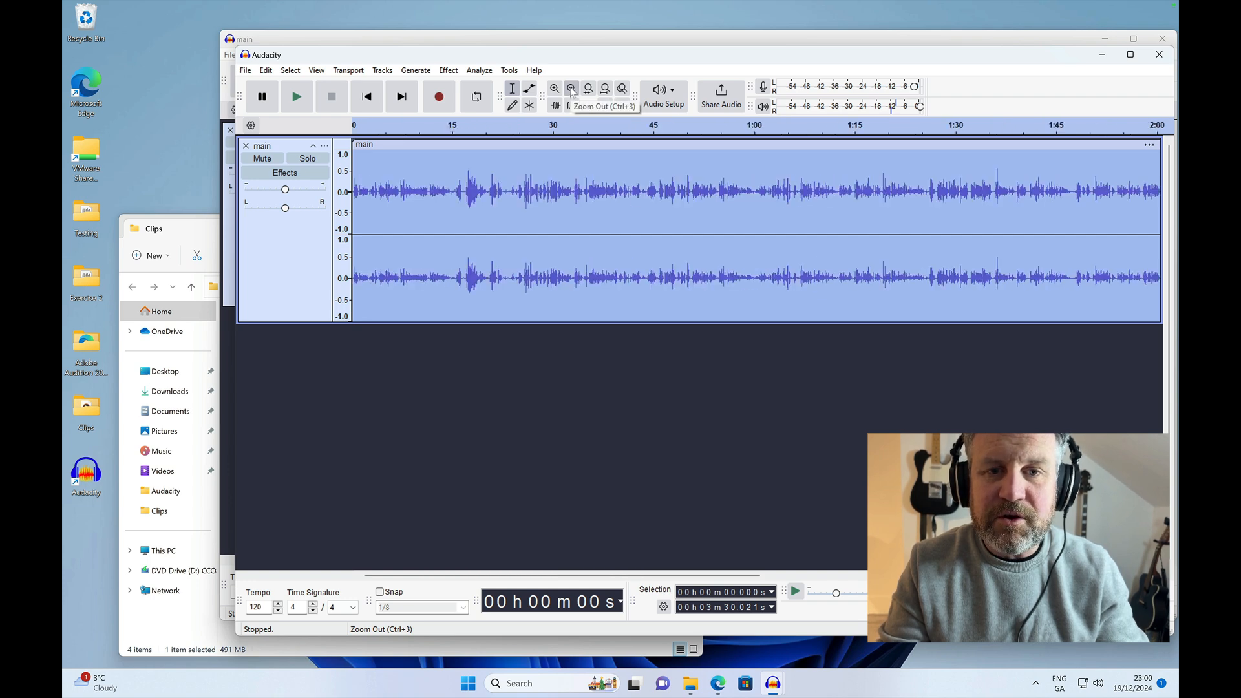
click(571, 89)
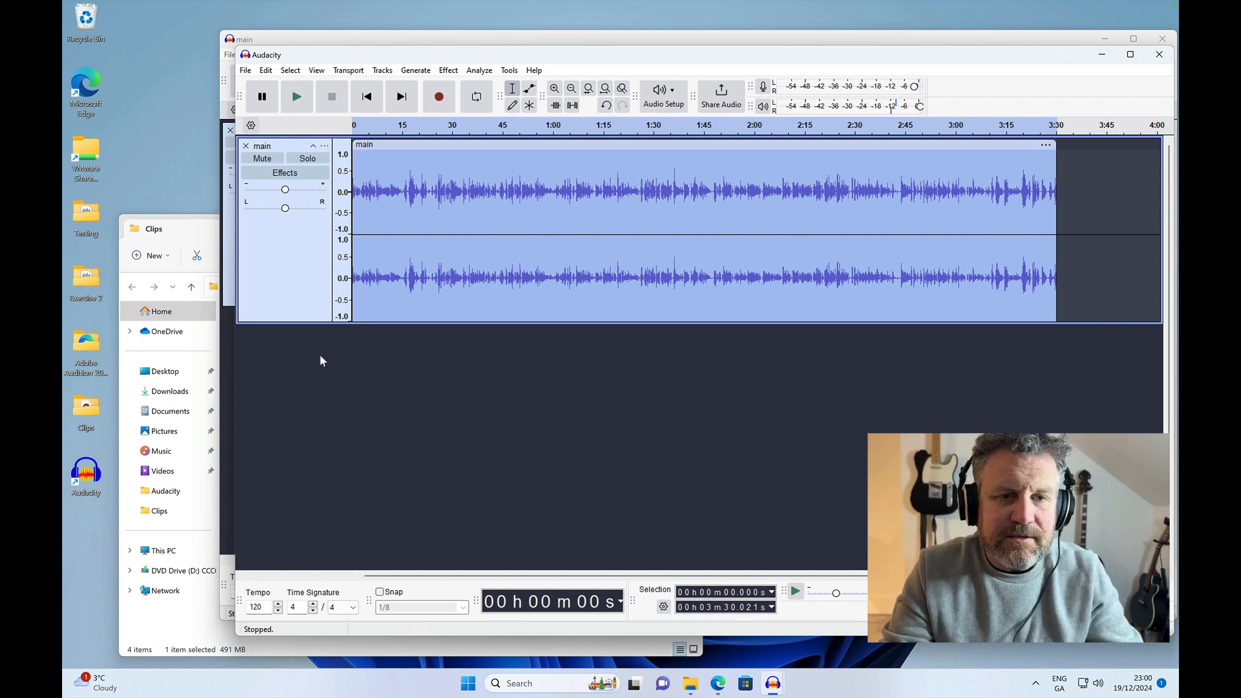
key(space)
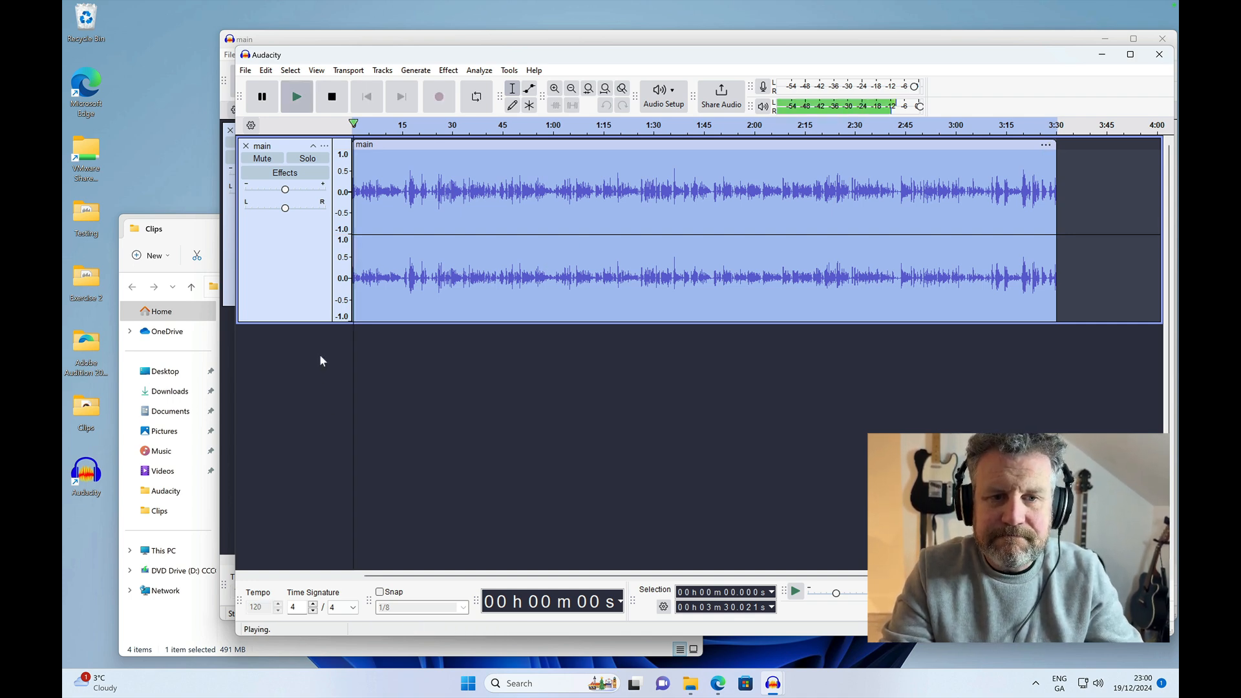
click(415, 380)
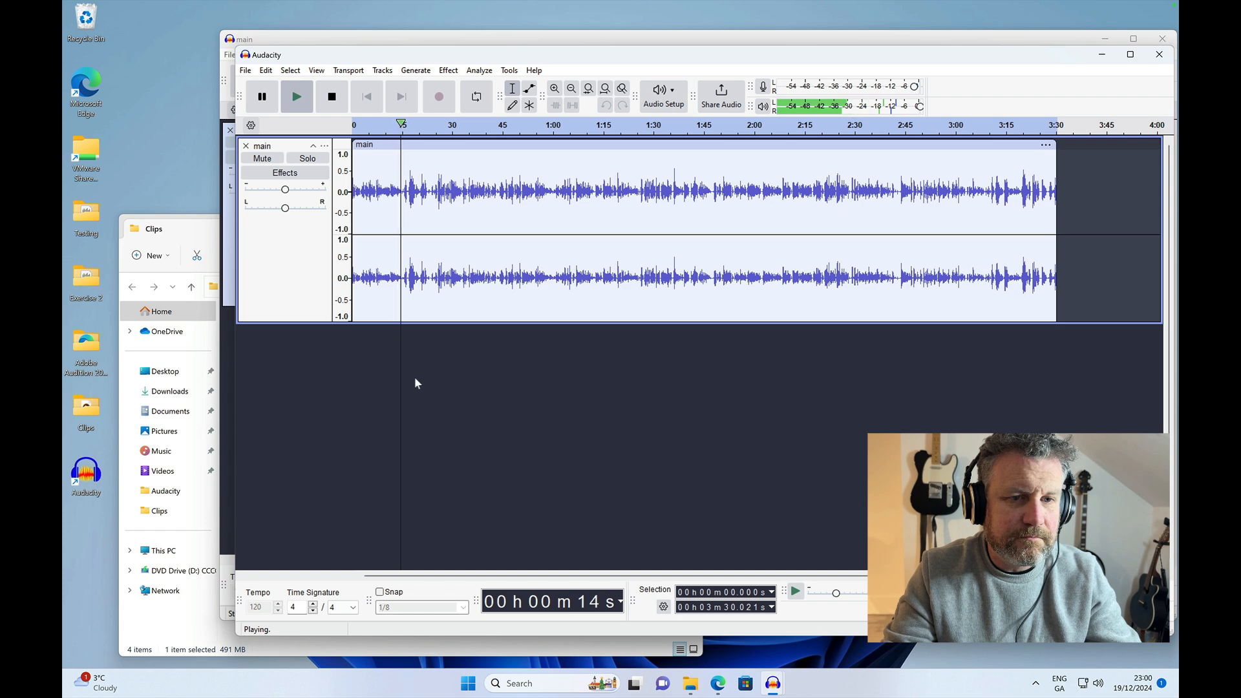
- Stop the playback of the pasted clip
right_click(416, 383)
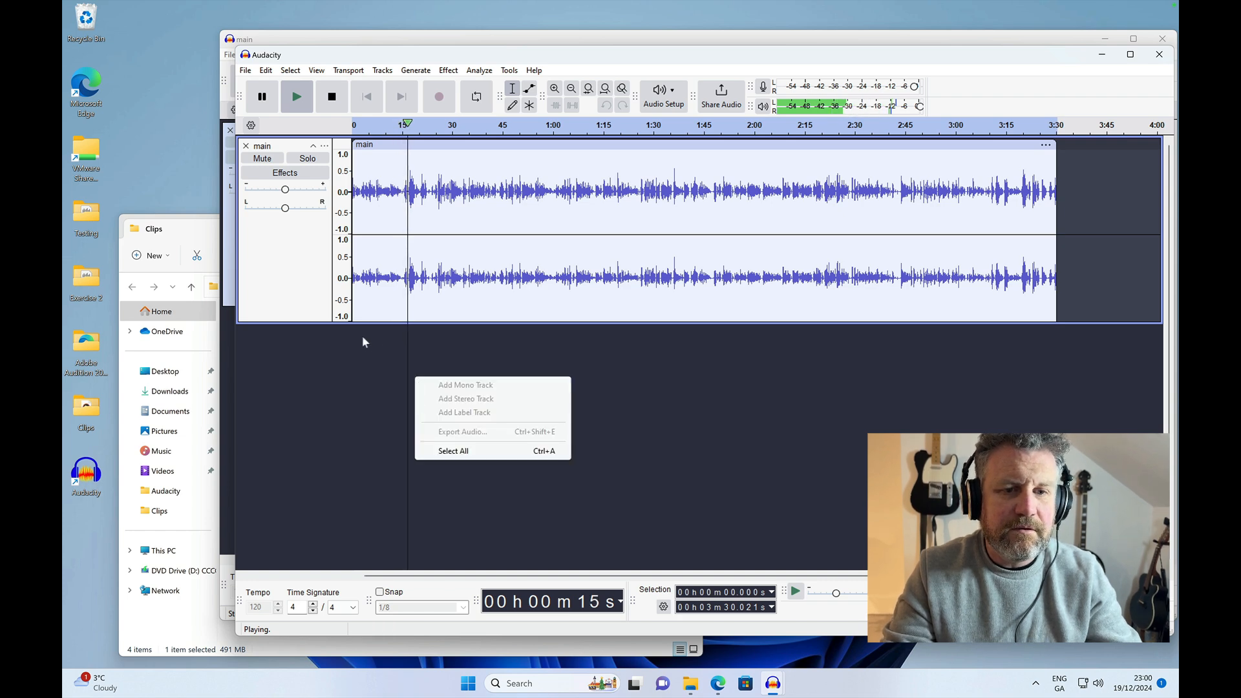
click(406, 366)
key(space)
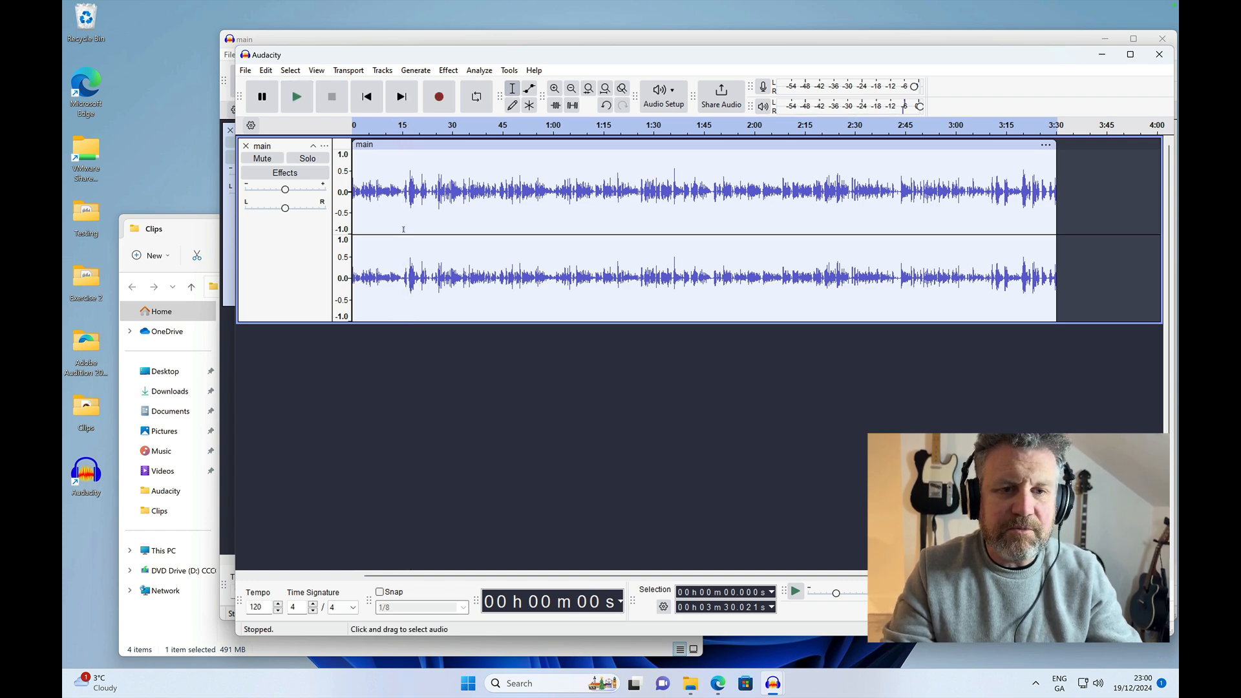
drag(402, 194, 962, 242)
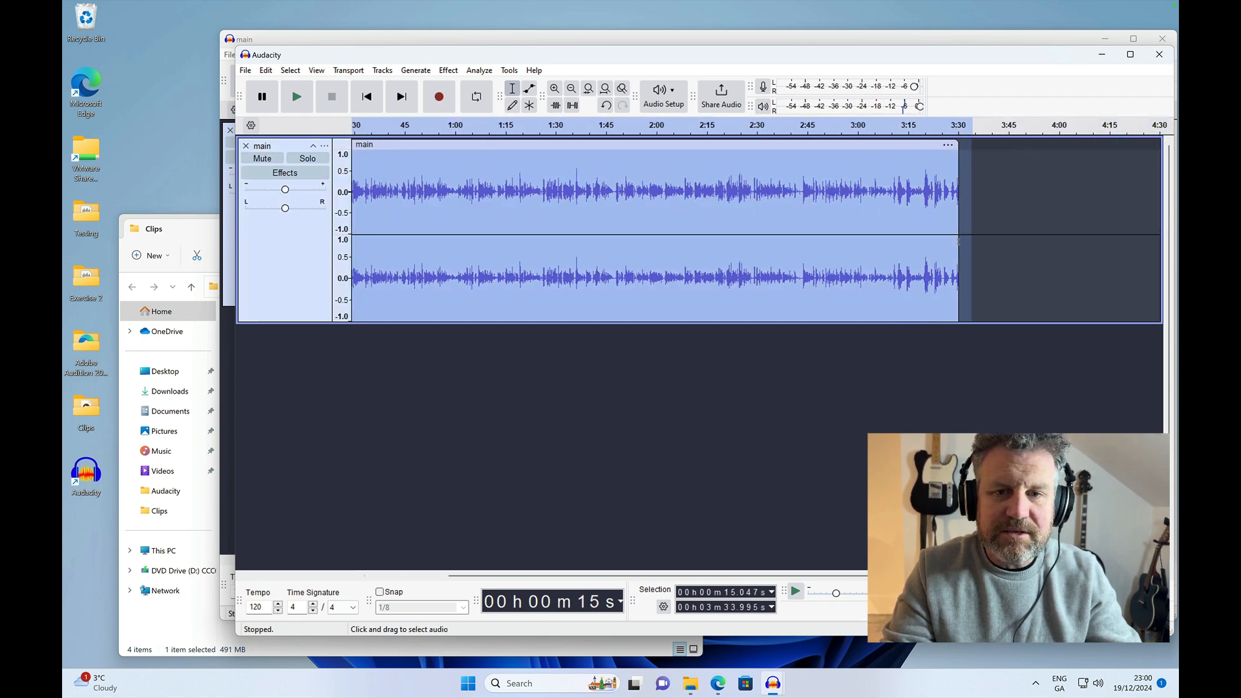
scroll(957, 241, left, 3)
click(574, 226)
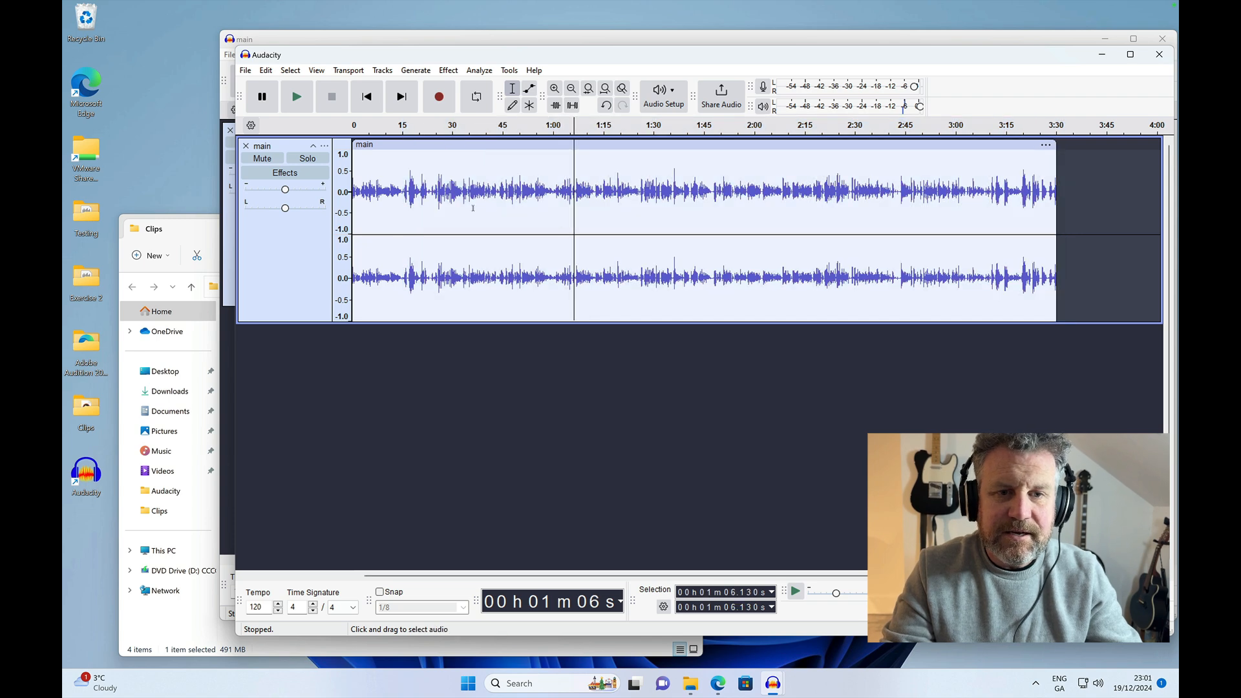
- Delete the audio from about 15 seconds to the clip's end and undo the deletion
drag(403, 192, 1068, 192)
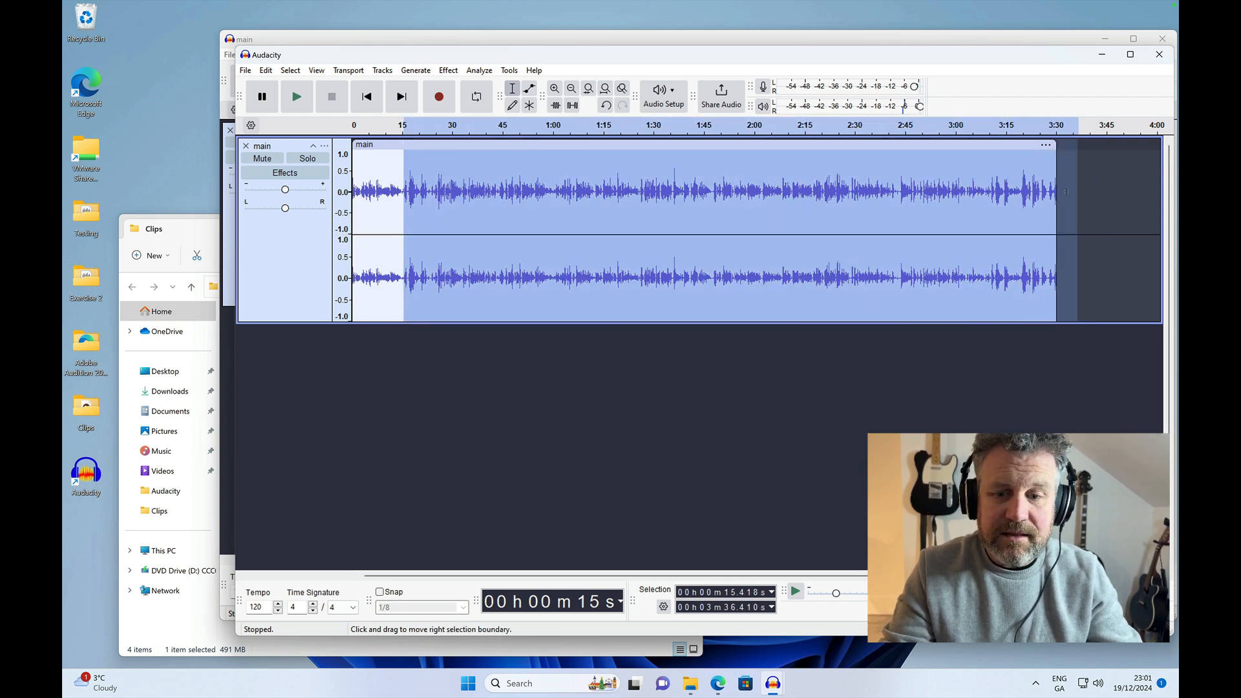
key(Delete)
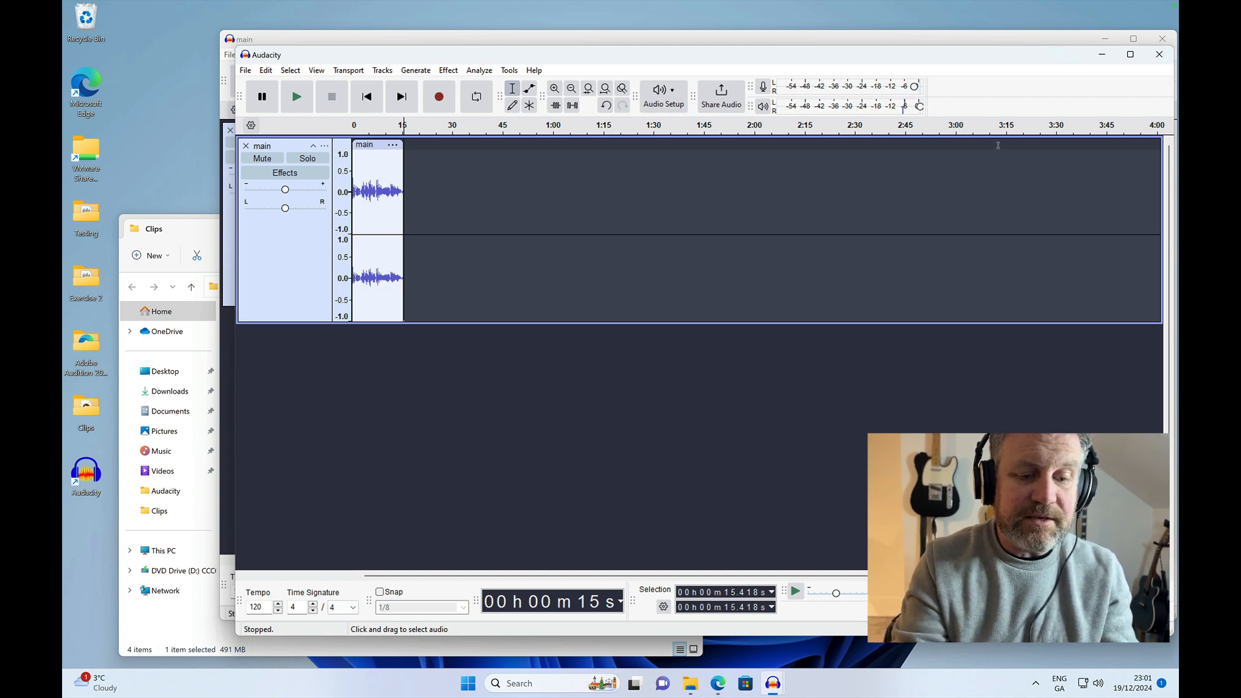
click(265, 69)
click(279, 85)
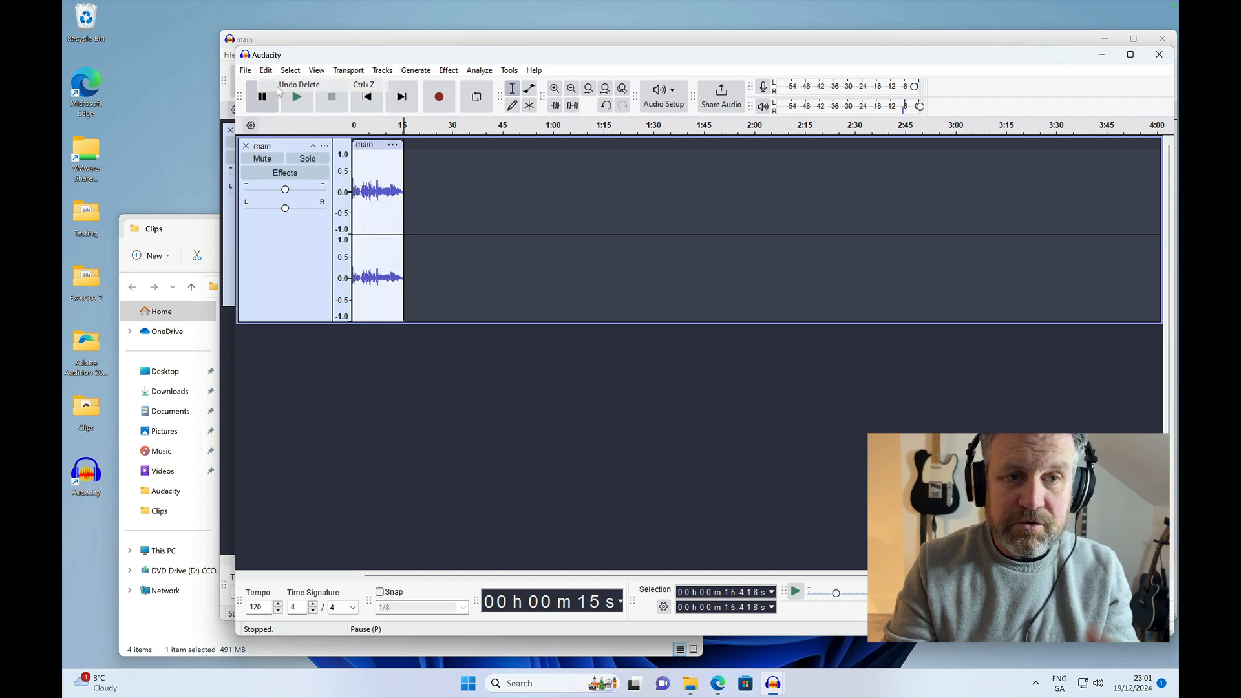
click(526, 255)
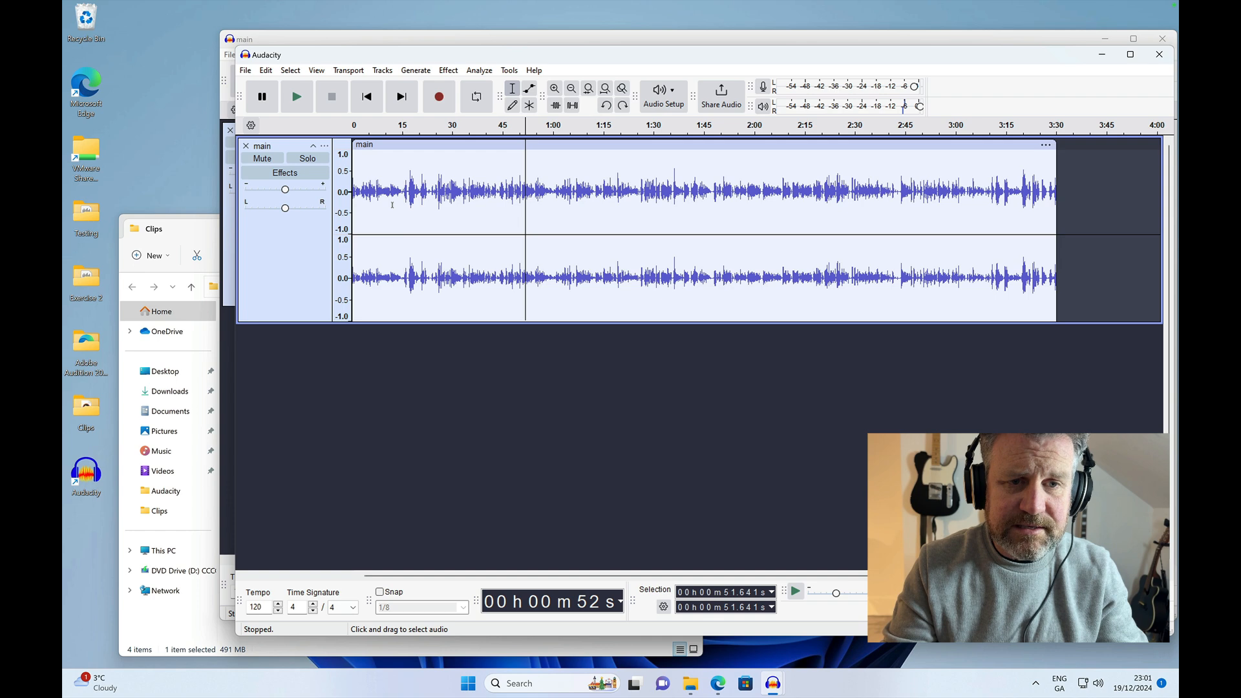
- Delete the middle section of the clip from about 15 seconds to 2 minutes 43 seconds
drag(402, 205, 890, 216)
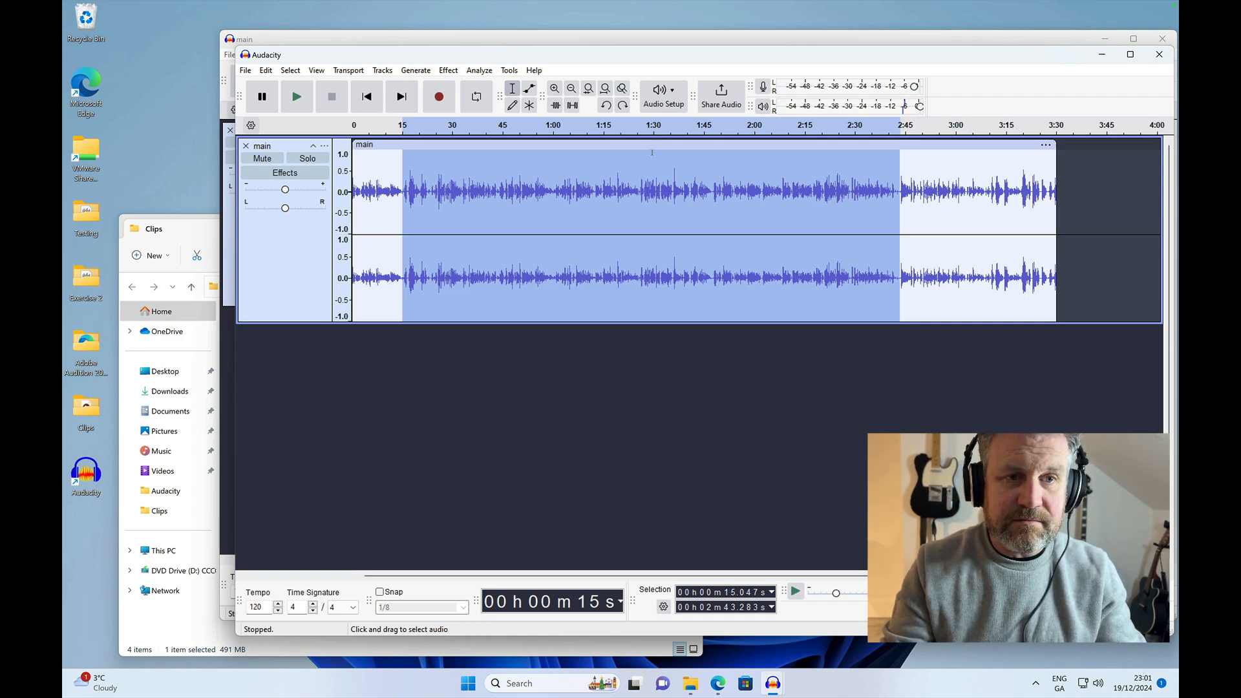
click(266, 70)
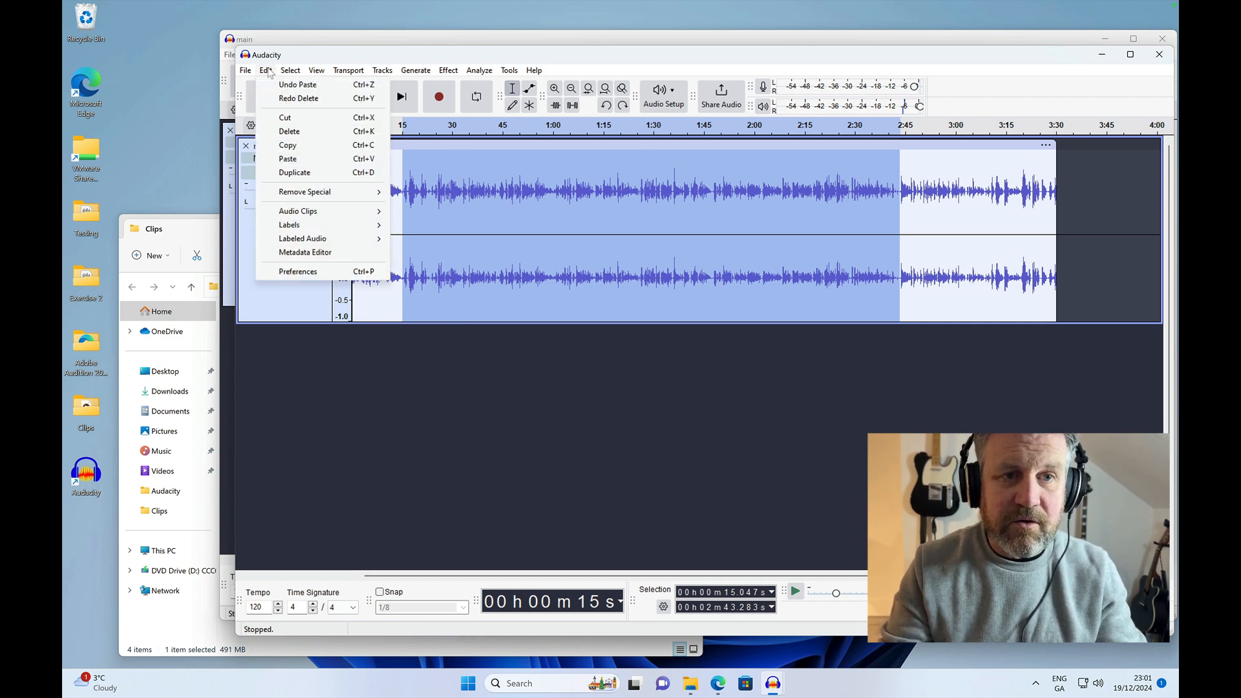
click(281, 132)
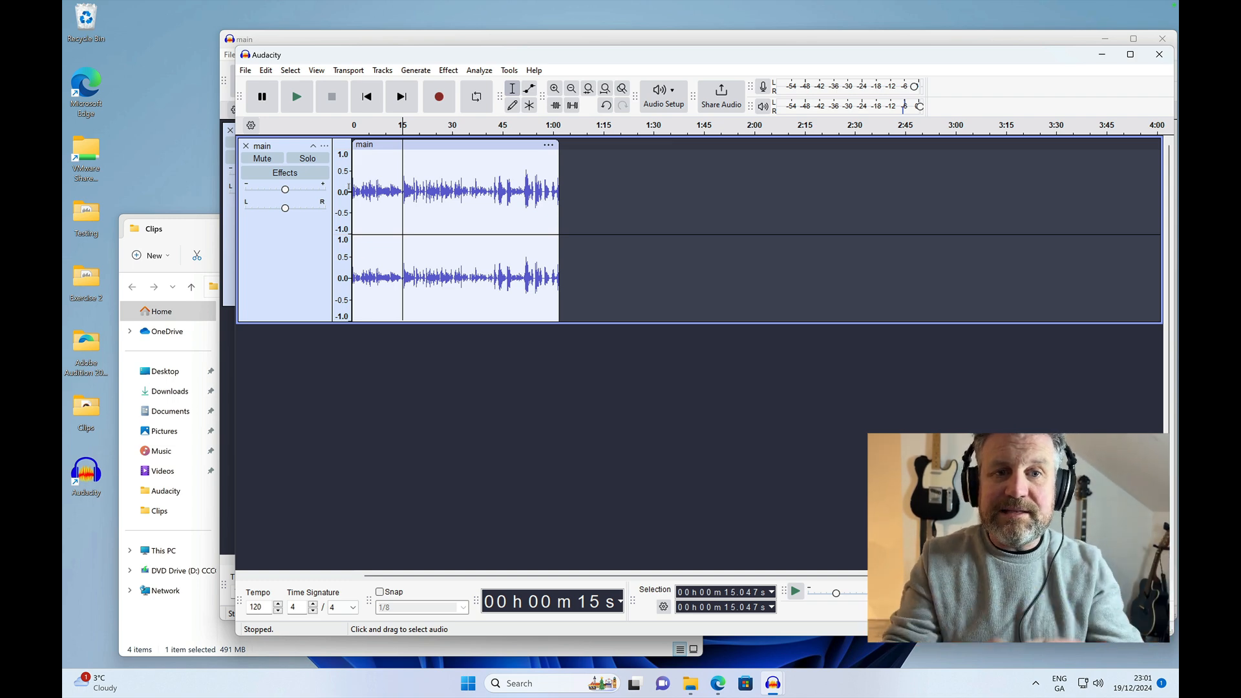
- Listen to the shortened clip from its start past the cut at about 15 seconds
click(365, 108)
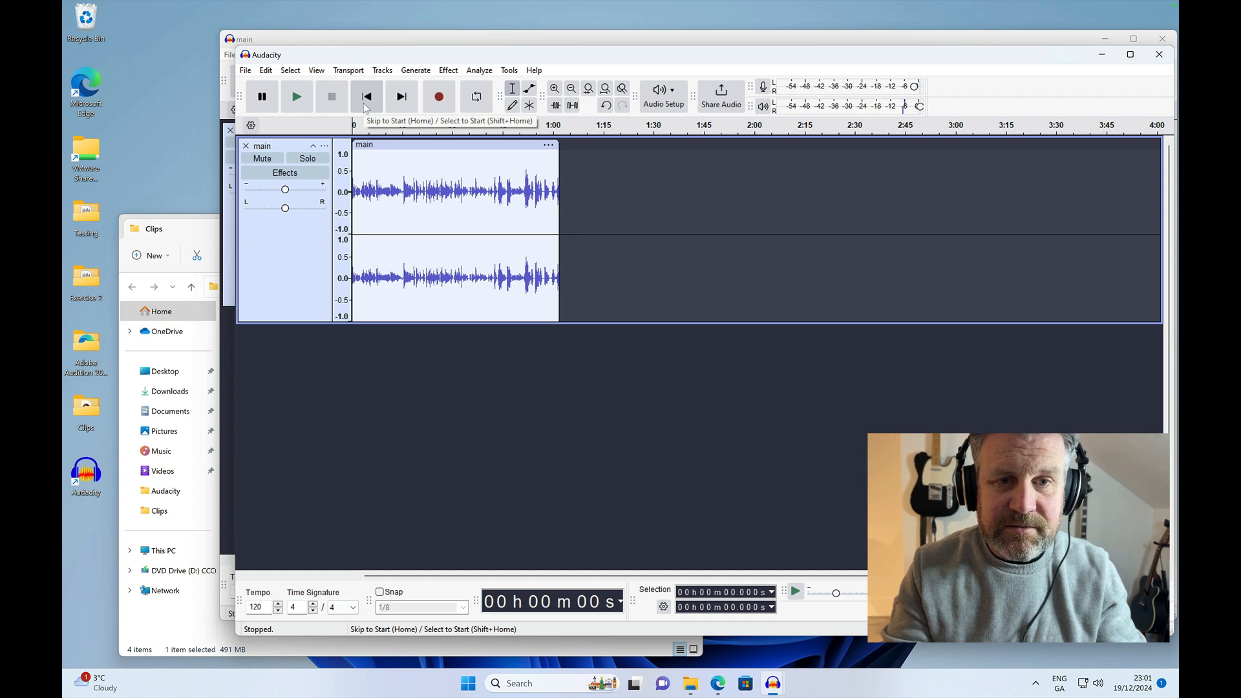
key(space)
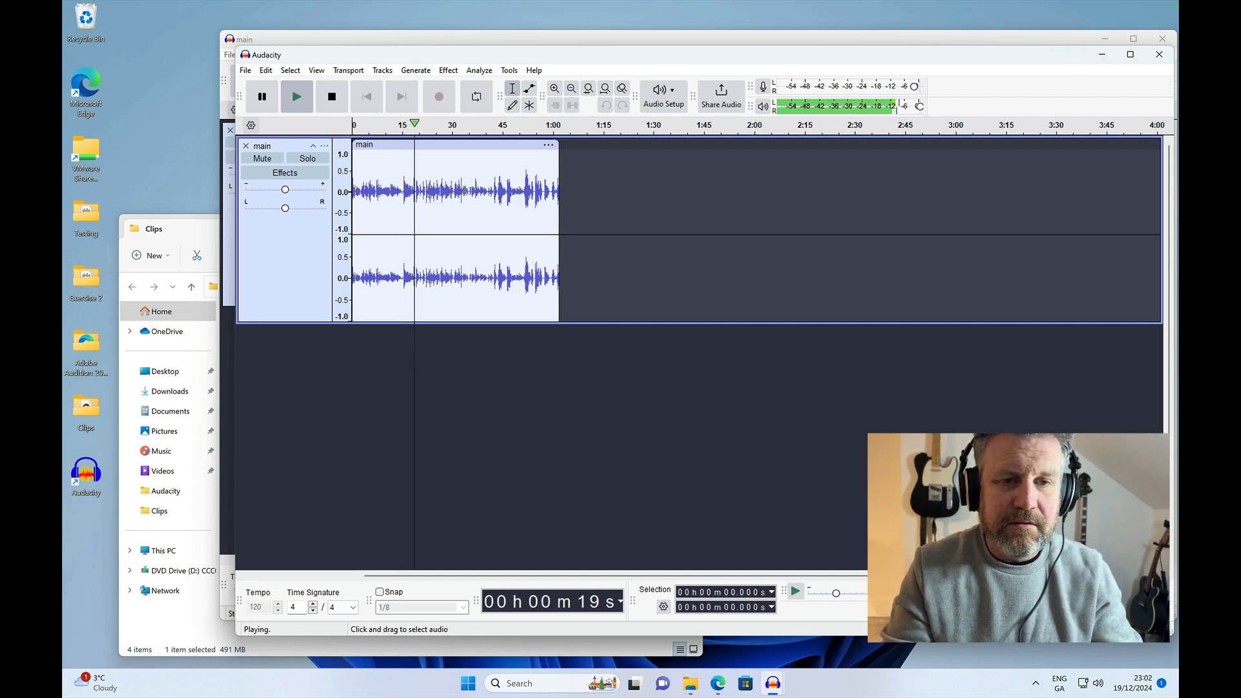
key(space)
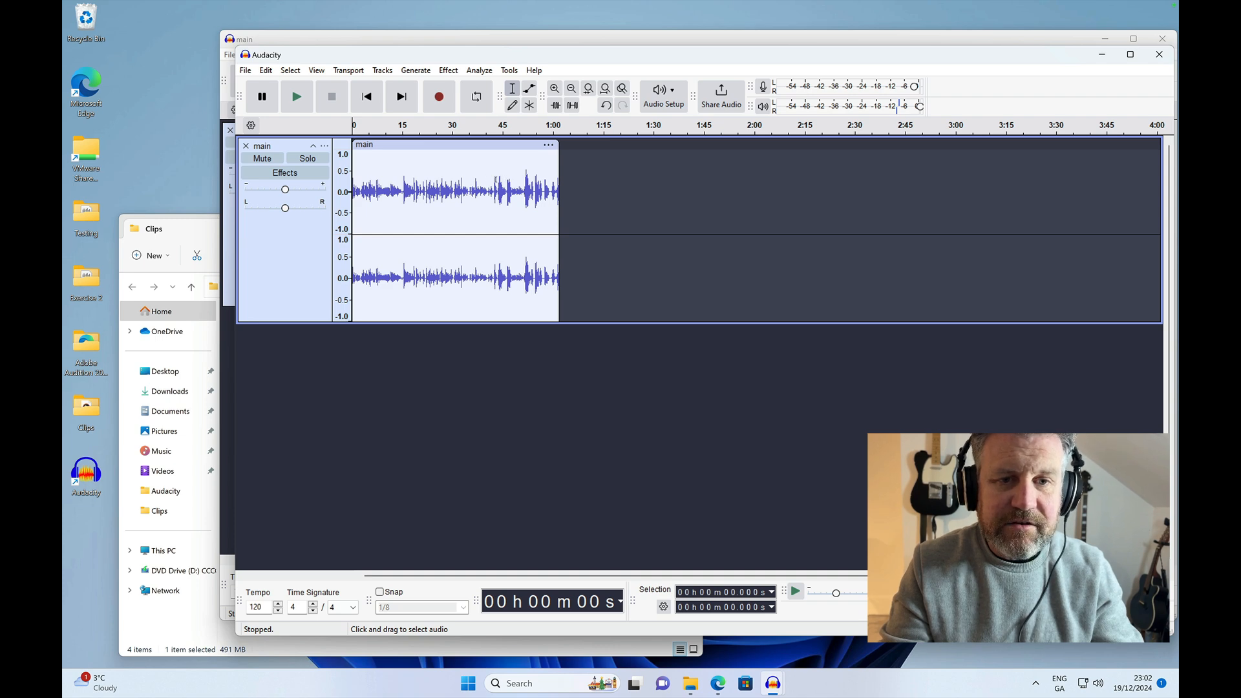
- Practise starting and stopping playback from about 46 seconds, and play the clip from about 50 seconds on the timeline
click(506, 194)
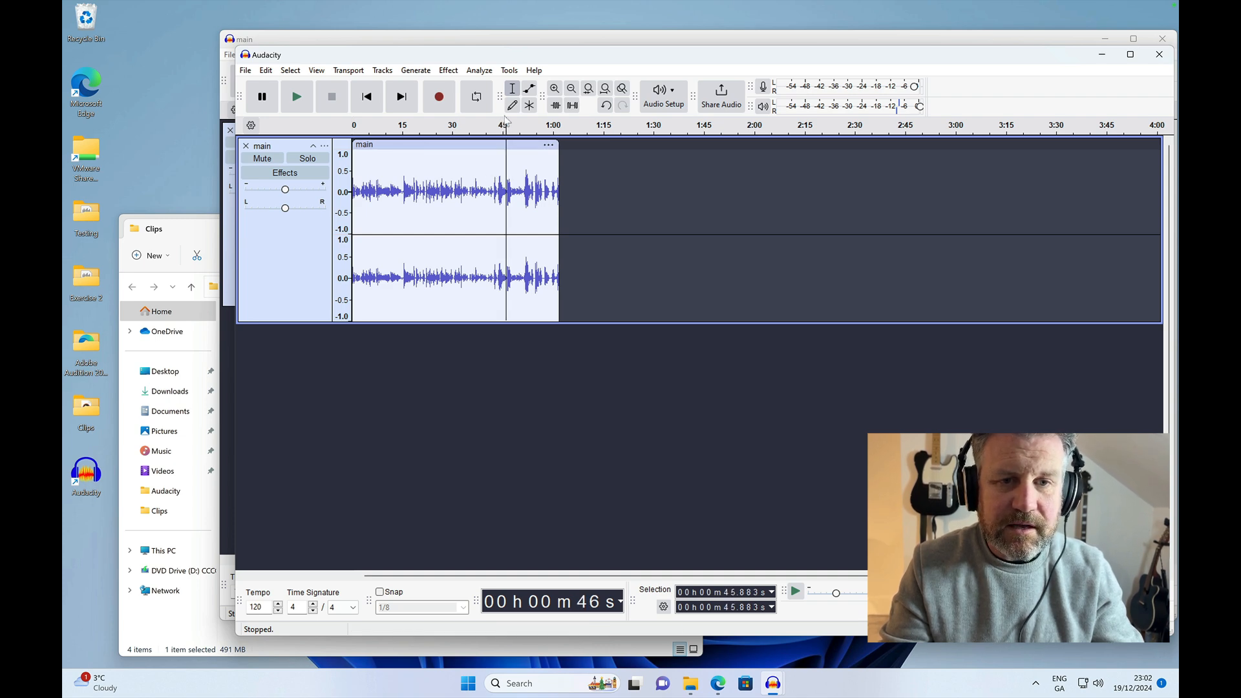
key(space)
key(space)
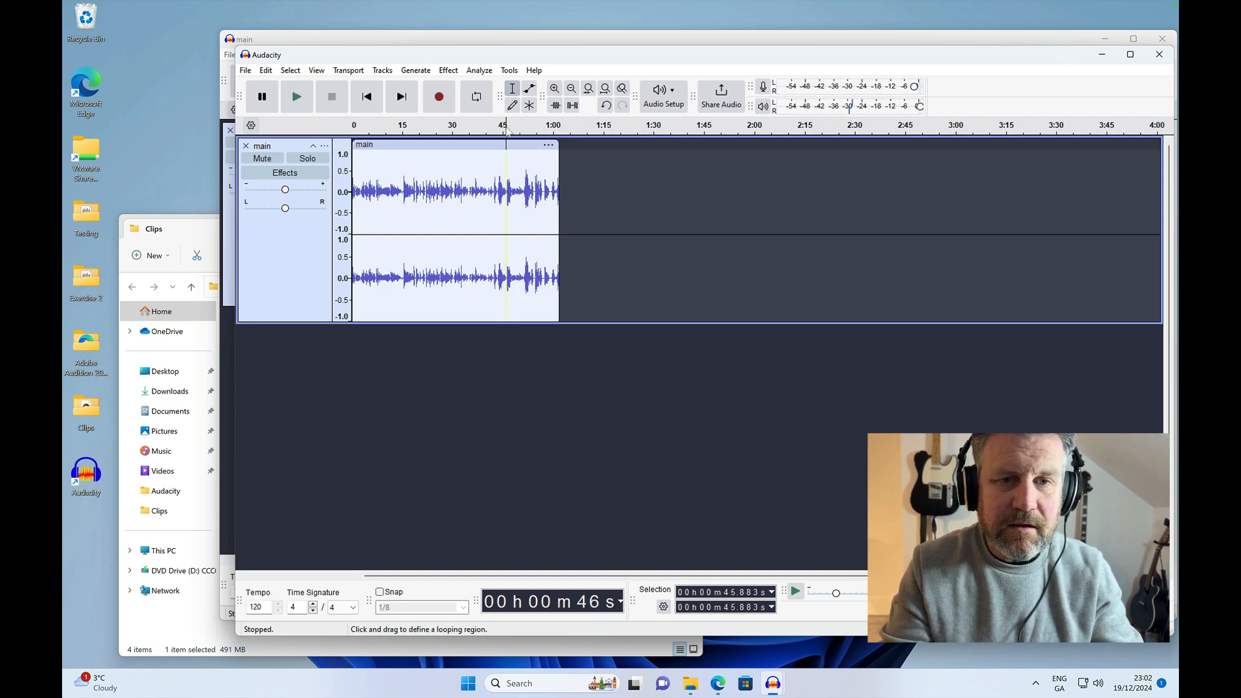
key(space)
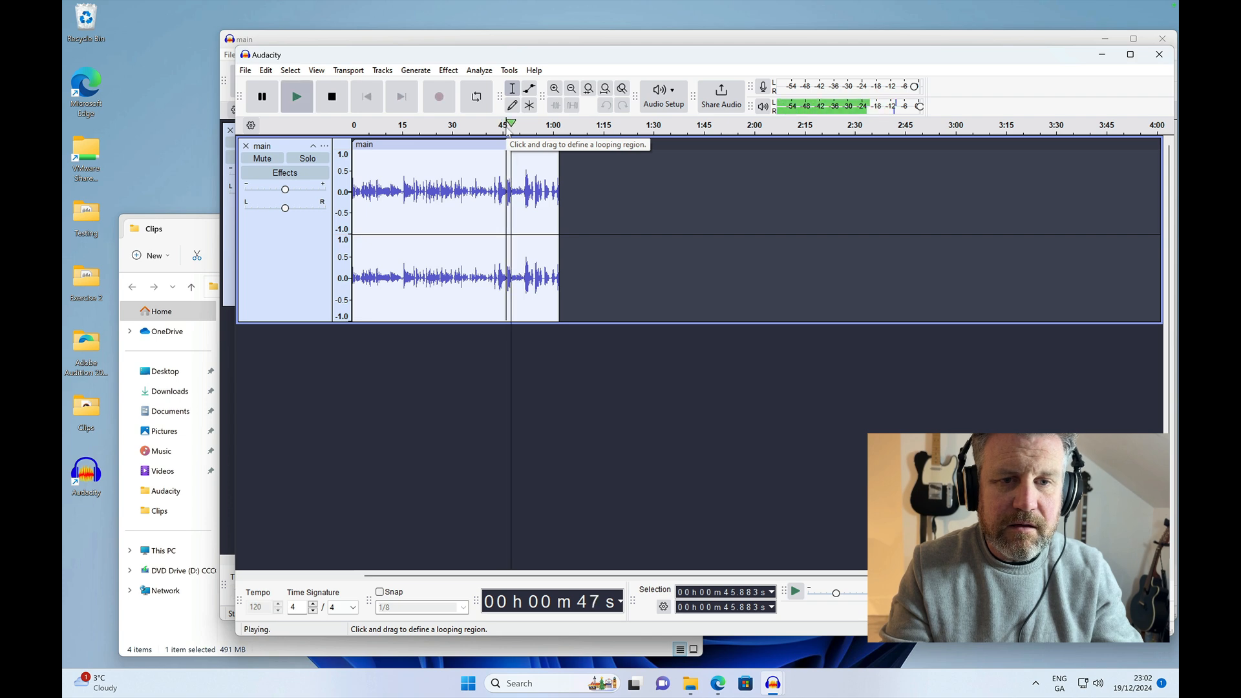
key(space)
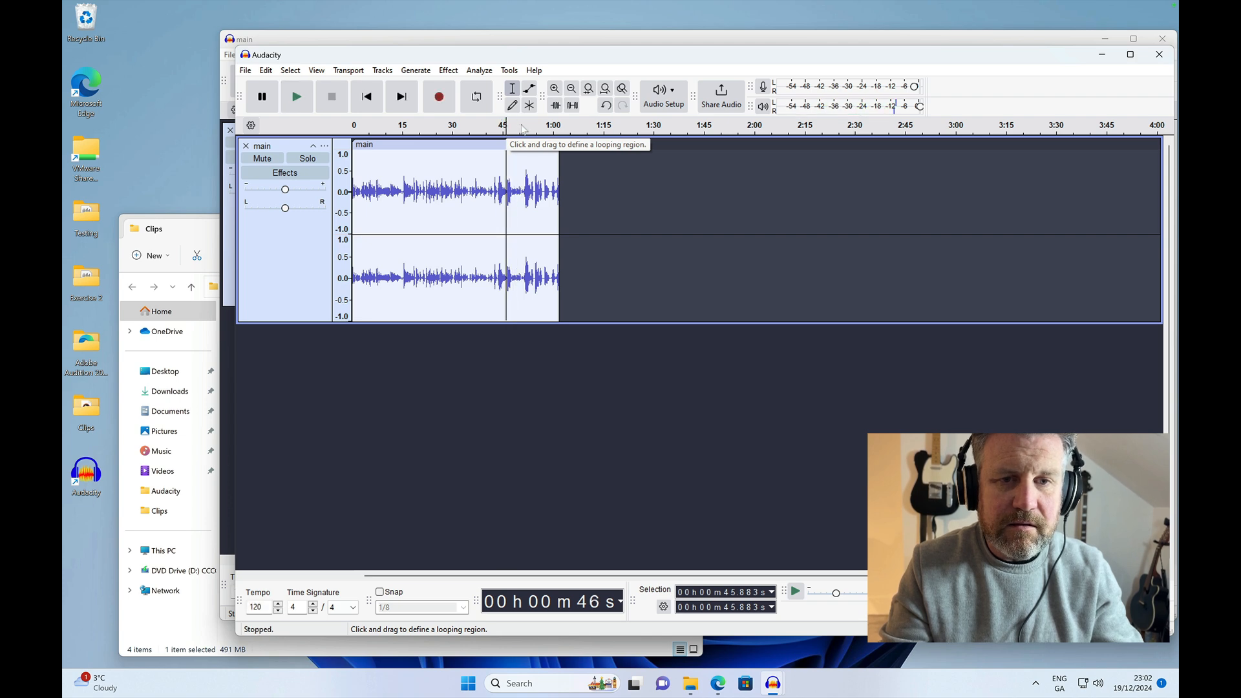
key(space)
key(space)
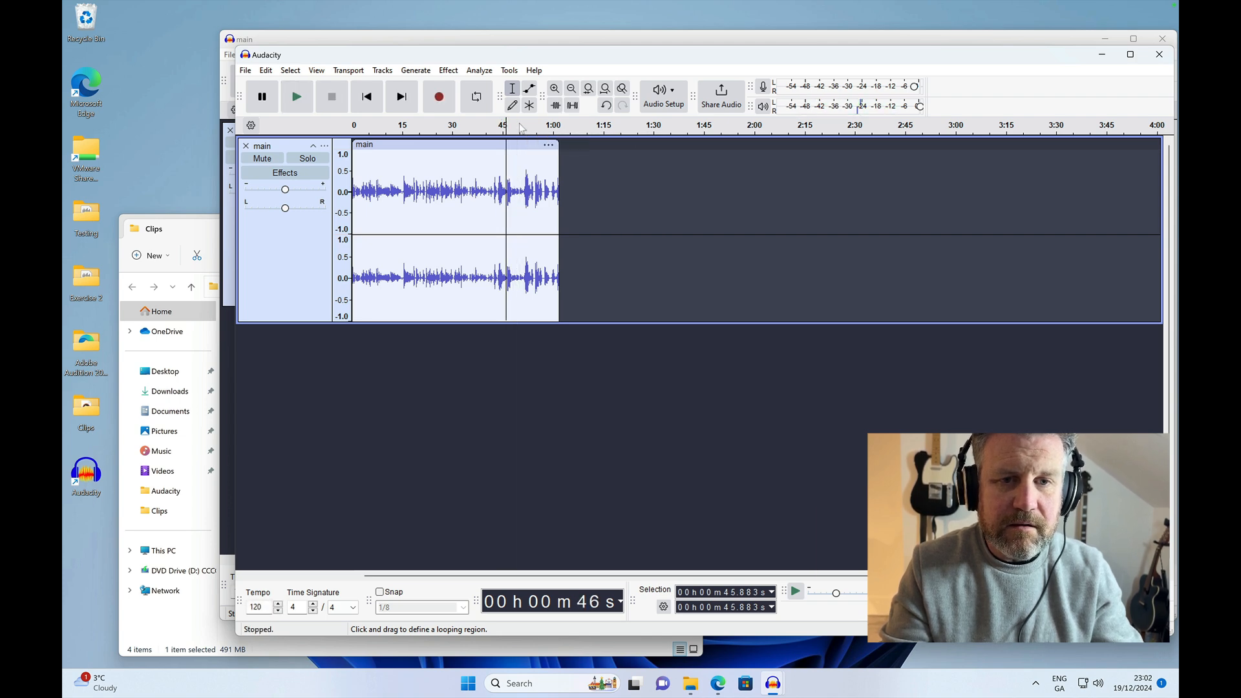
click(519, 128)
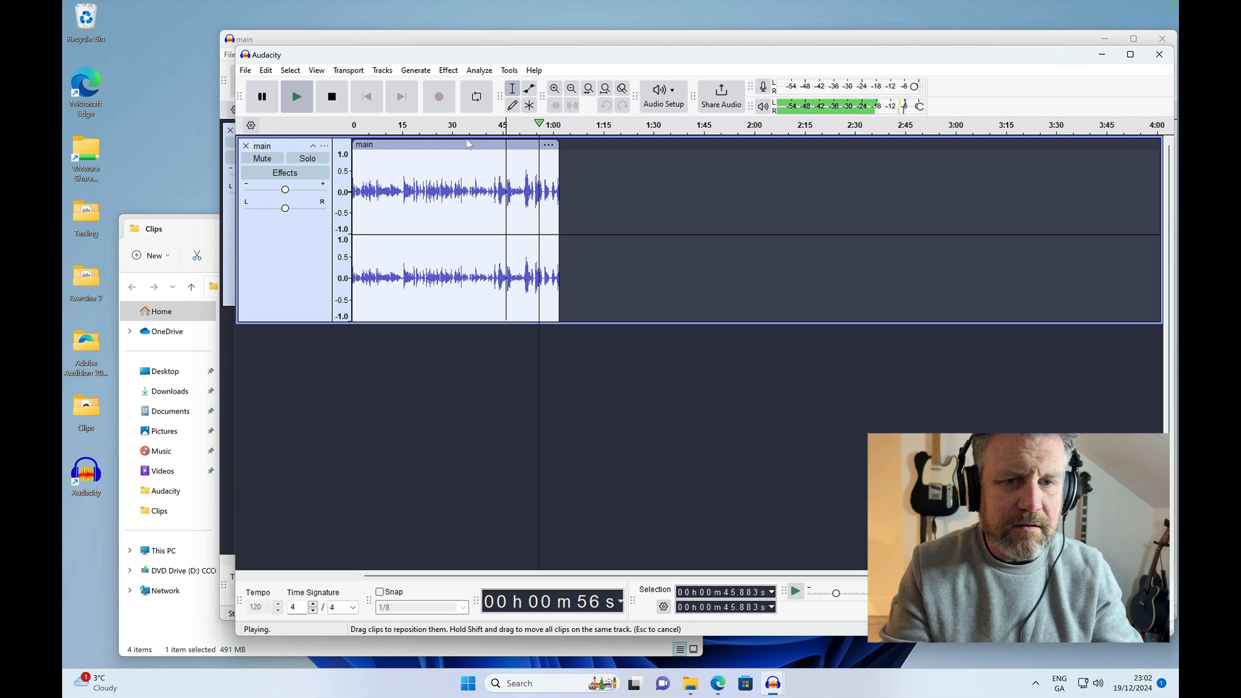
key(space)
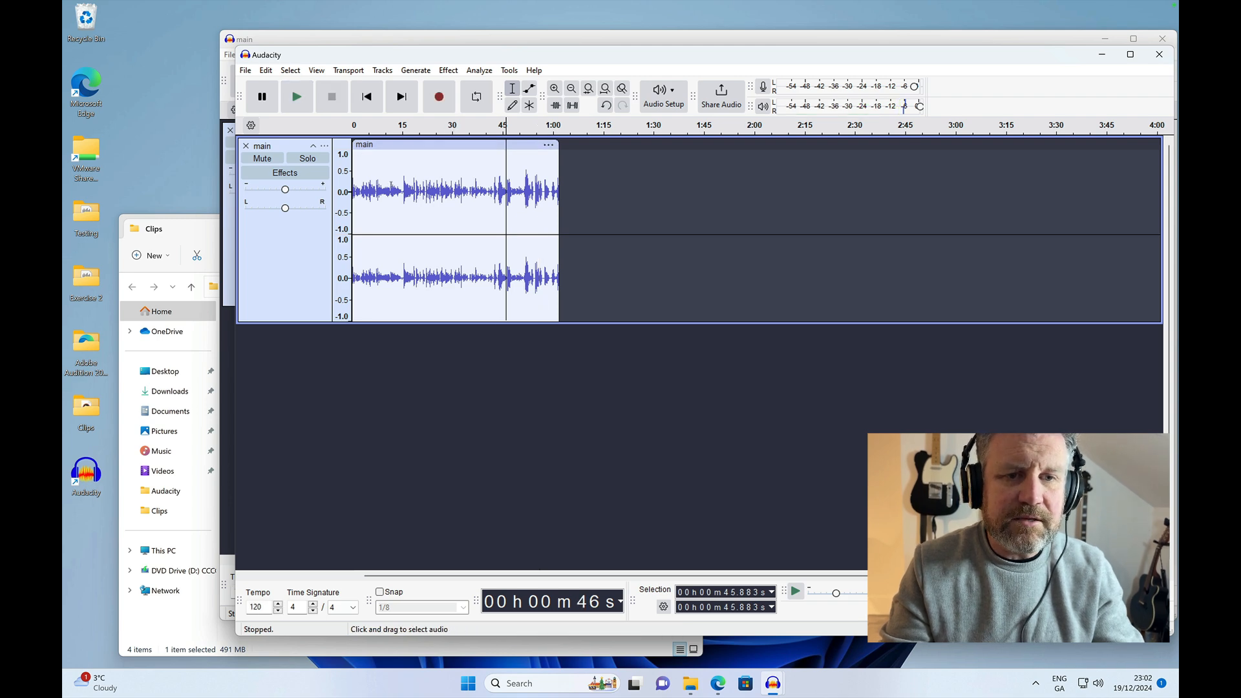
- Delete all audio from about 15 seconds to the end of the clip
drag(403, 184, 630, 197)
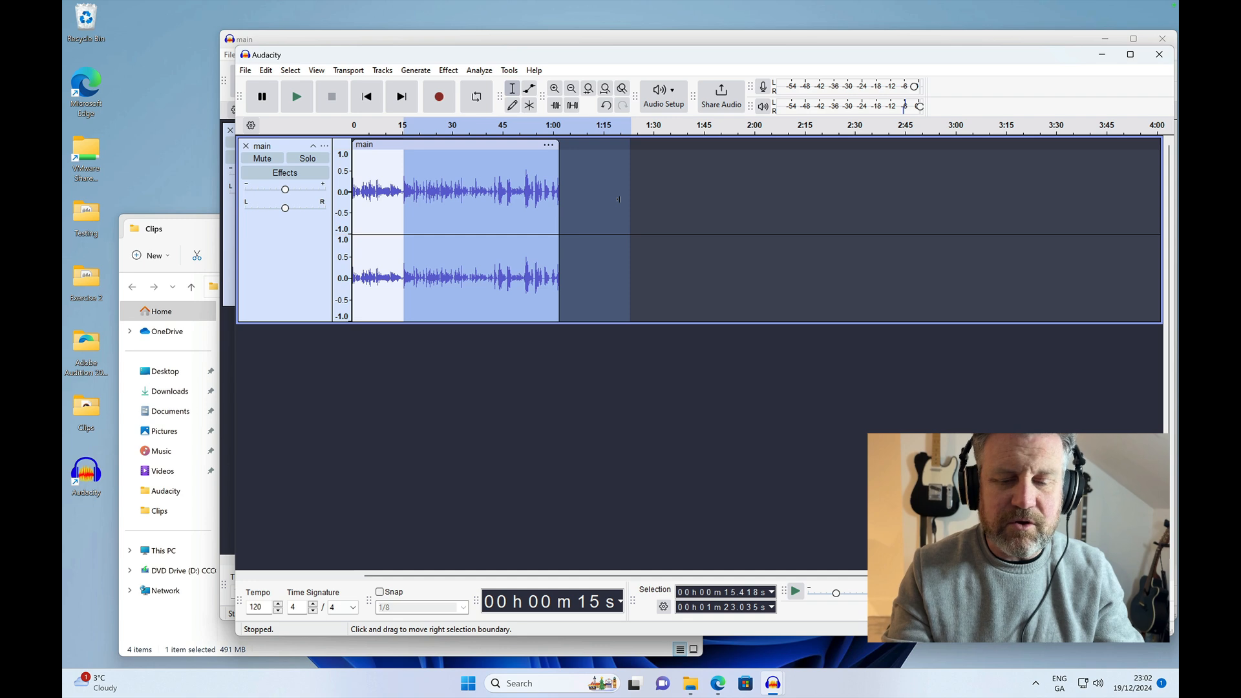
key(Delete)
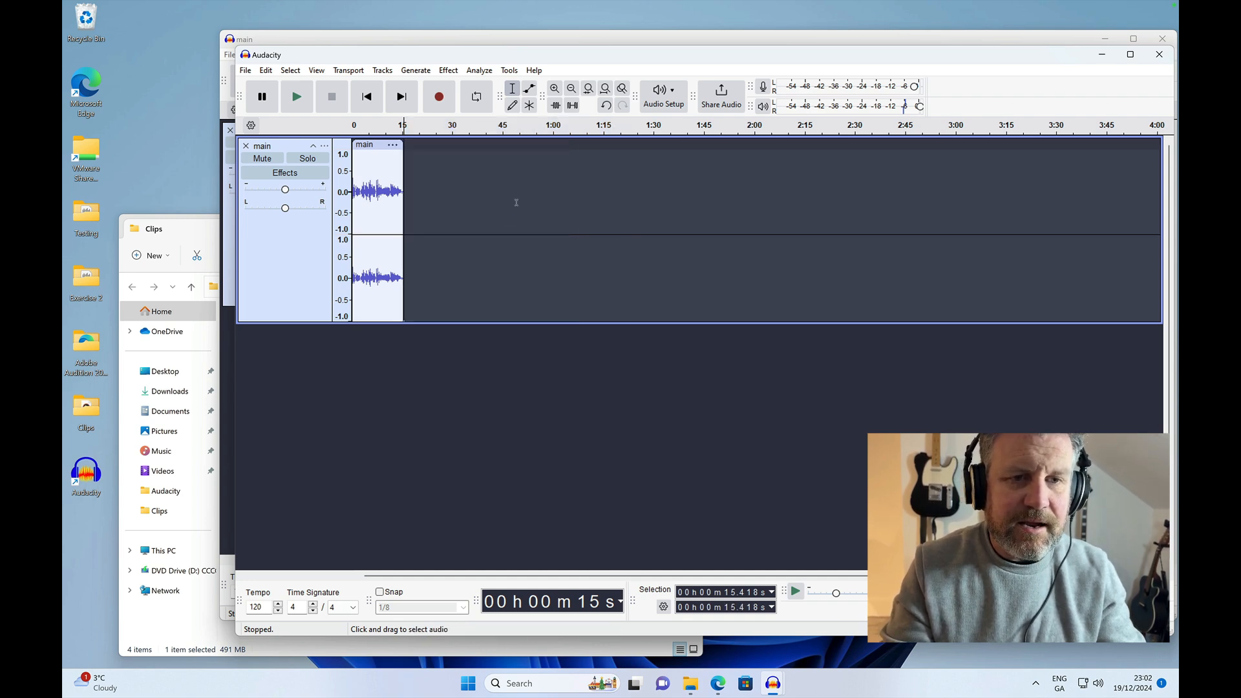
- Listen to the remaining clip in a closer view, playing from about 3 seconds
click(555, 88)
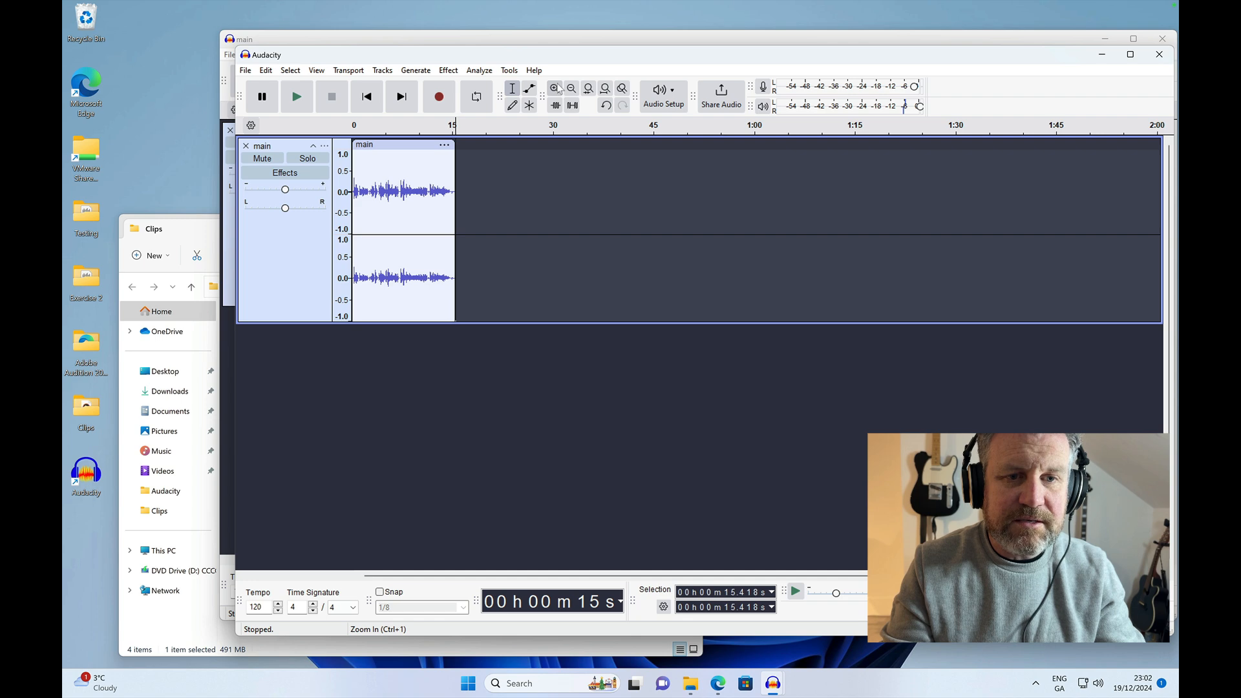
click(554, 88)
click(396, 187)
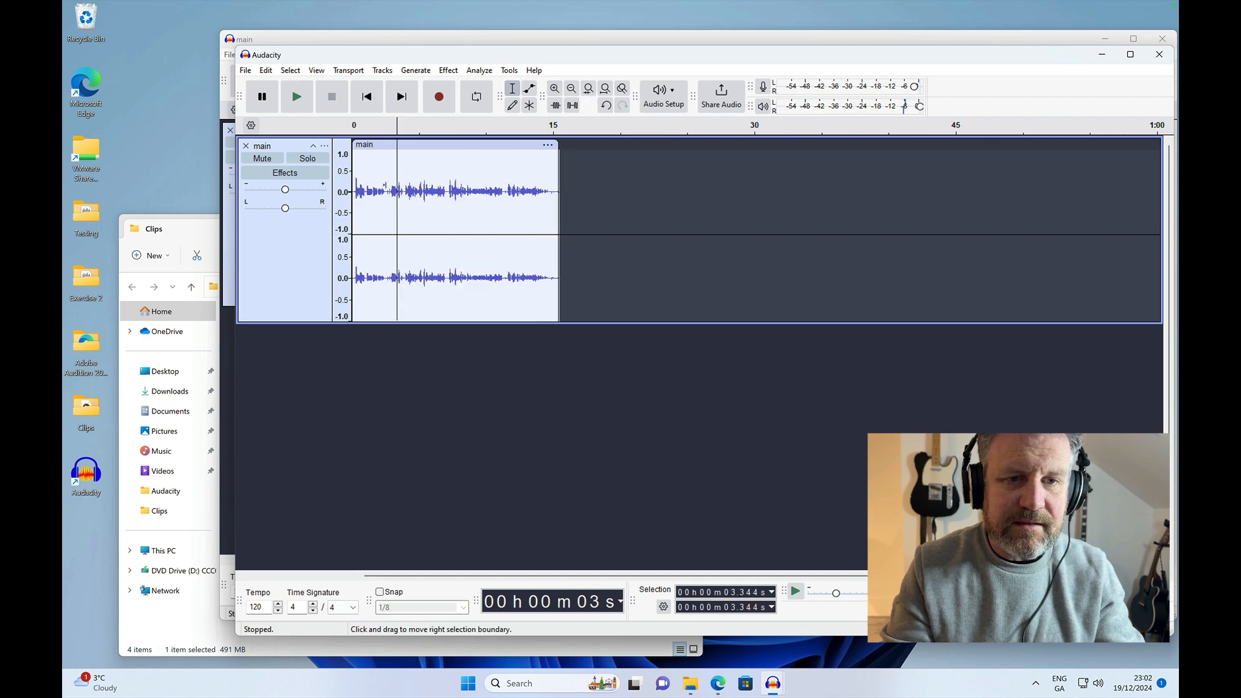
key(space)
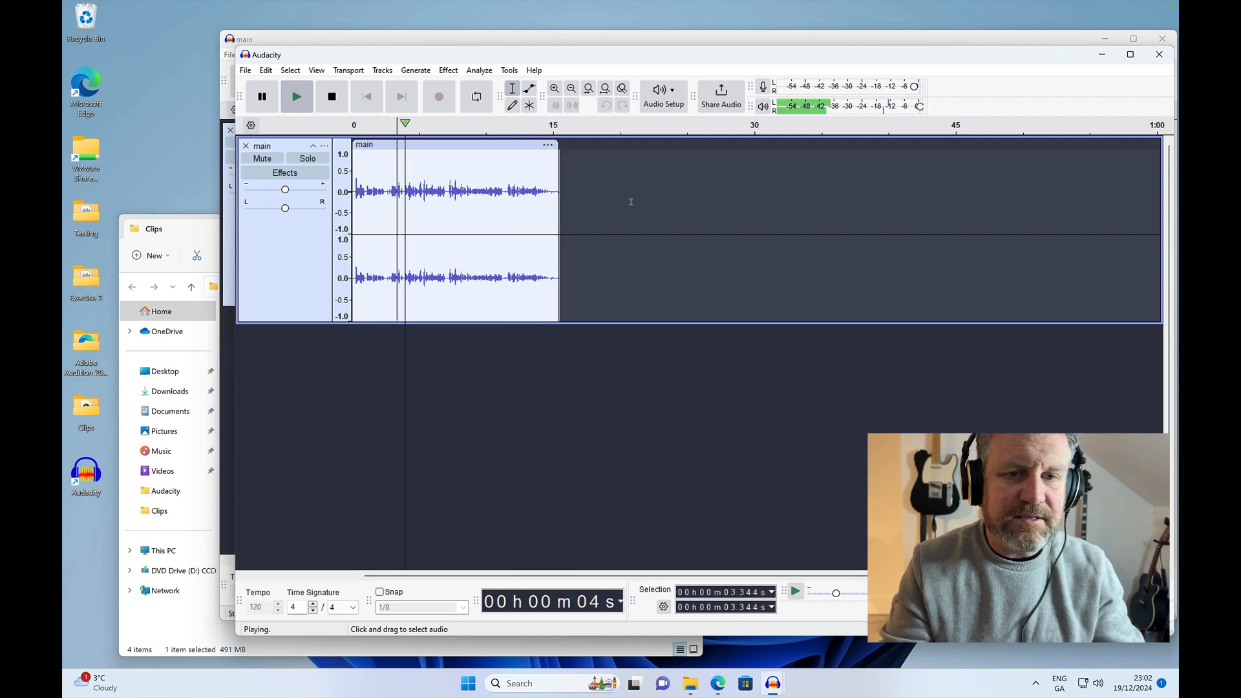
- Check the clip's ending up close and delete its quiet tail from about 14.86 seconds to the end
click(545, 183)
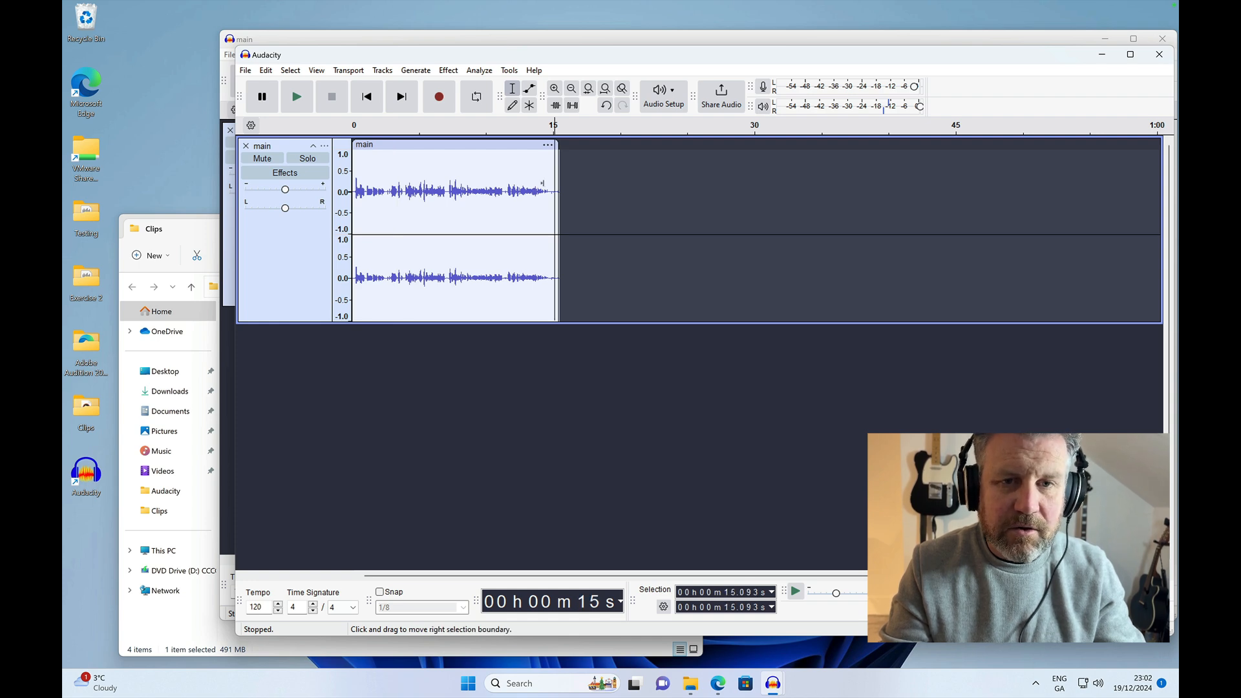
click(554, 89)
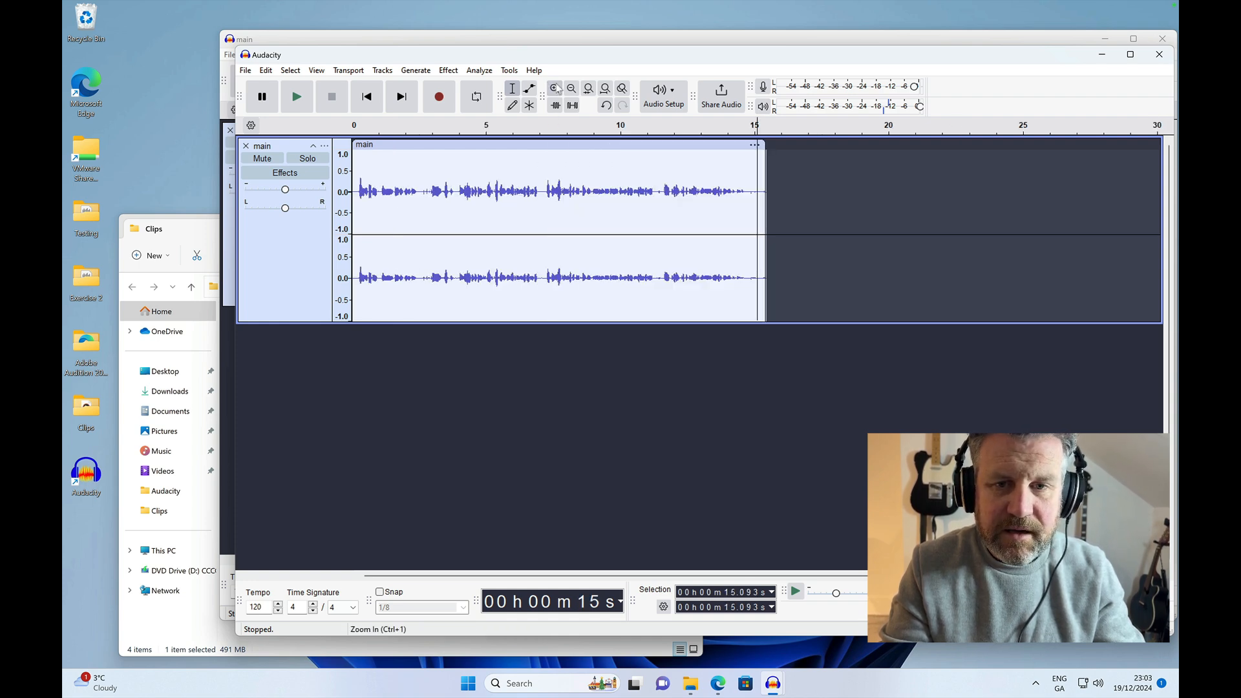
click(555, 88)
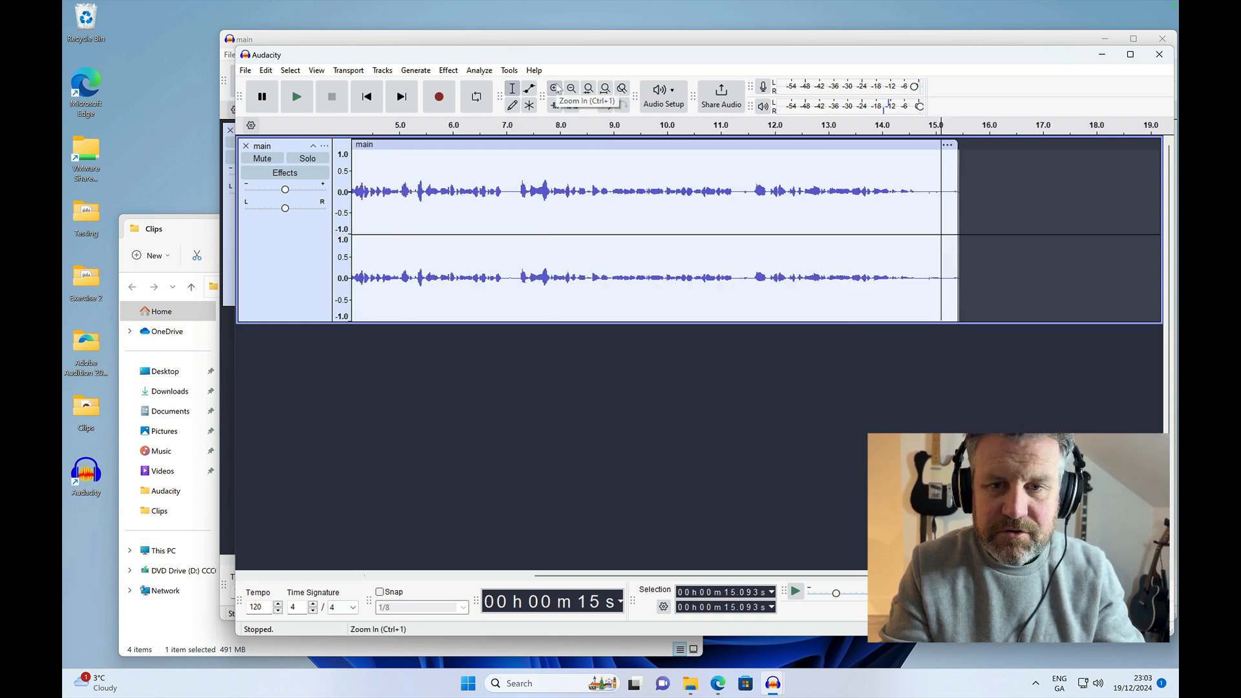
click(924, 188)
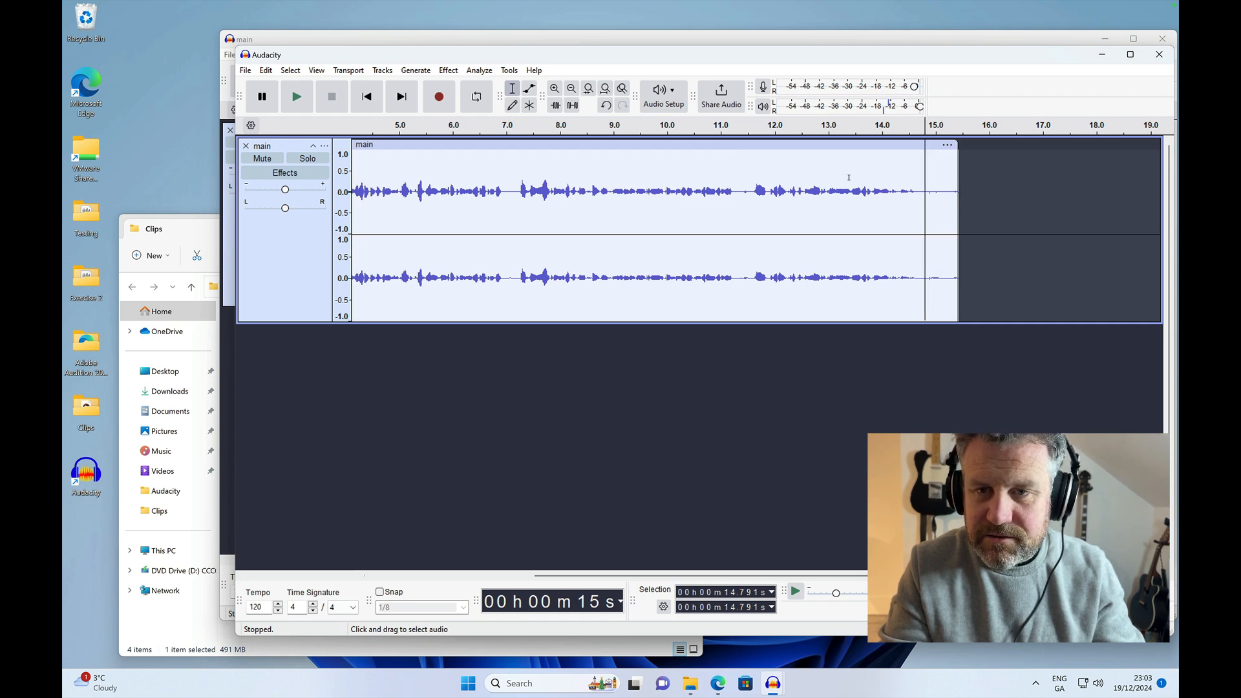
click(842, 128)
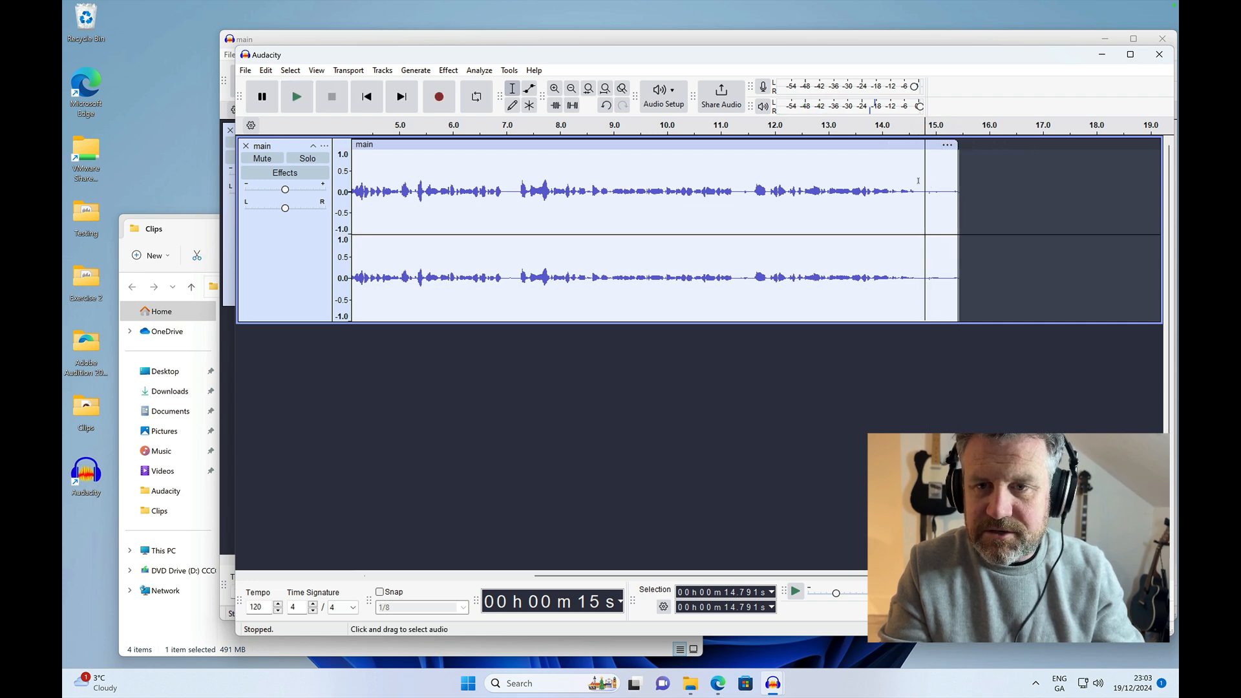
drag(928, 181, 1010, 179)
key(Delete)
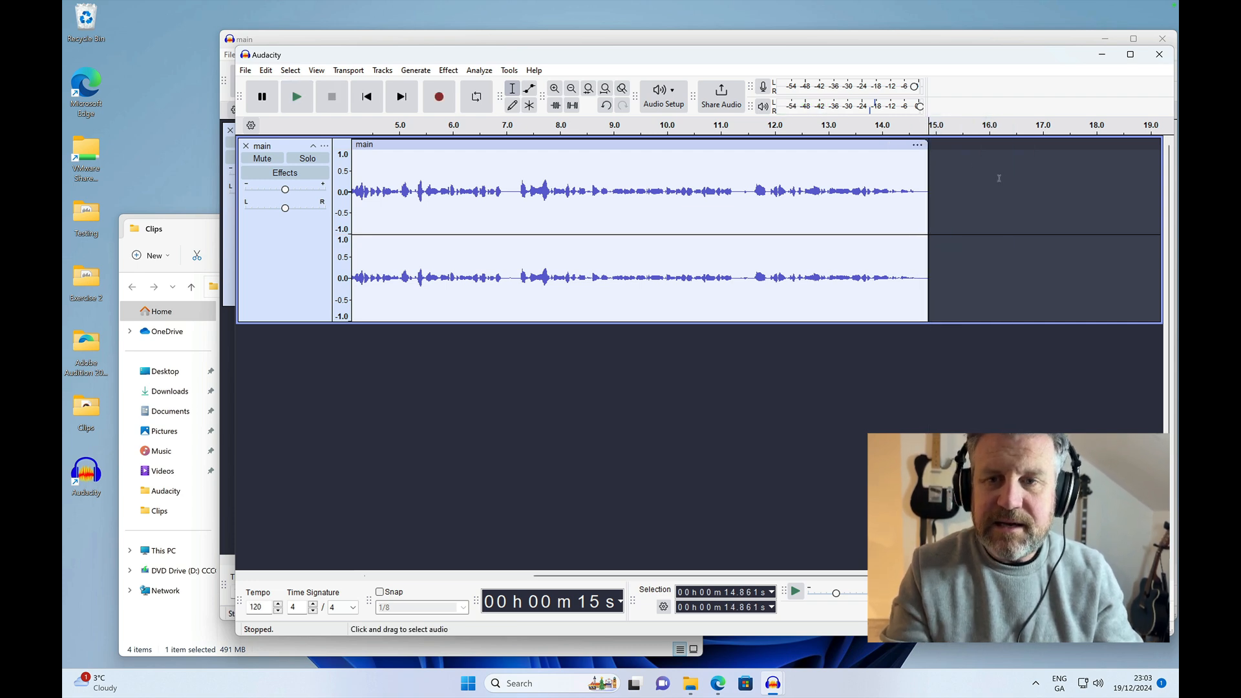
- Play the trimmed clip from about 0.2 seconds to check it
click(571, 89)
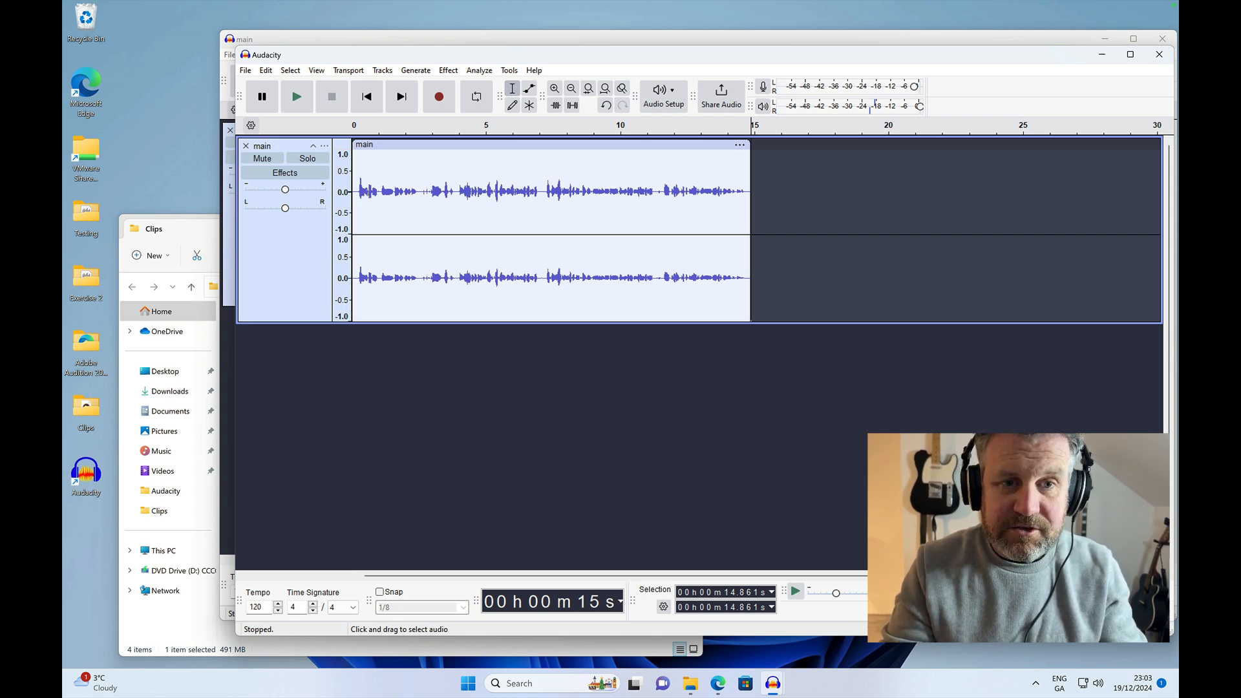
click(405, 178)
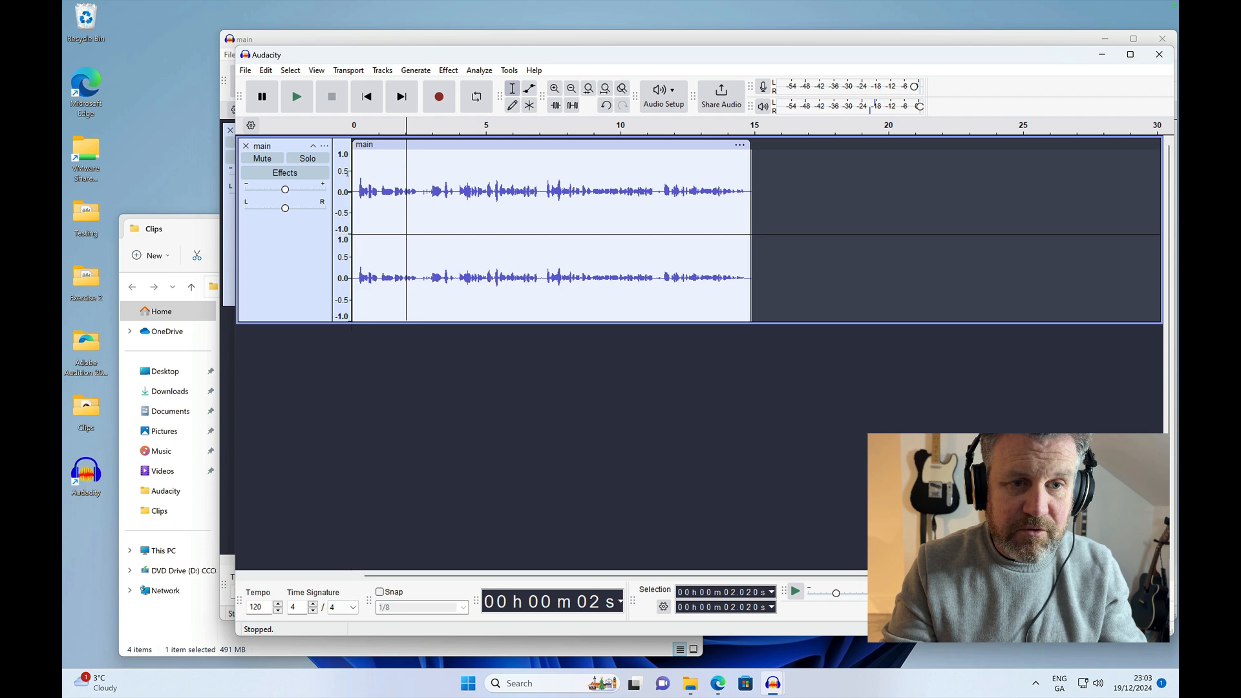
click(359, 173)
key(space)
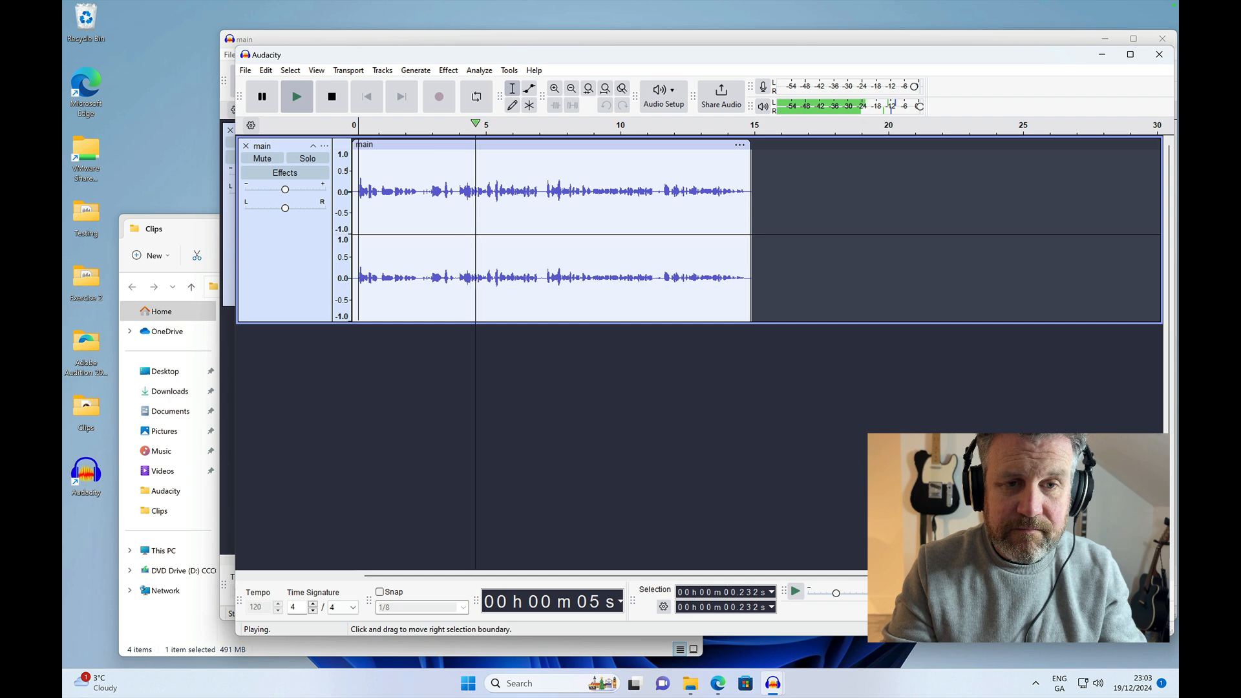
- Stop playback and delete the audio between about 2.53 and 3.92 seconds
key(space)
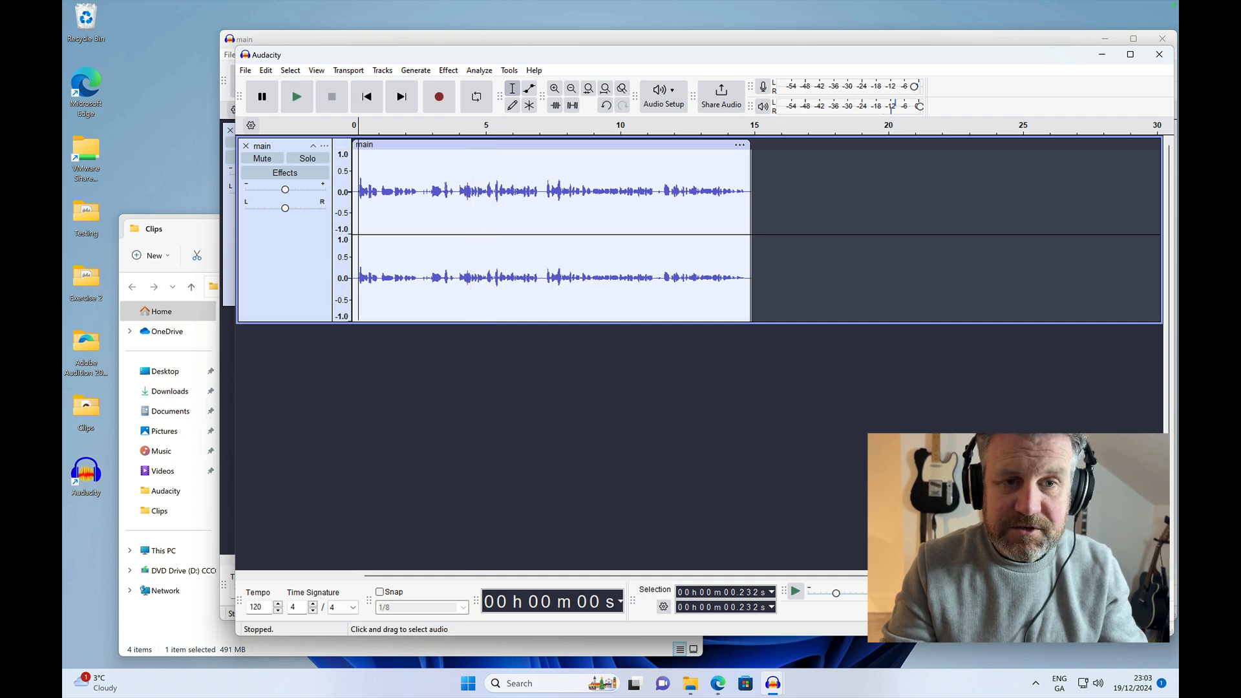
drag(458, 207, 420, 206)
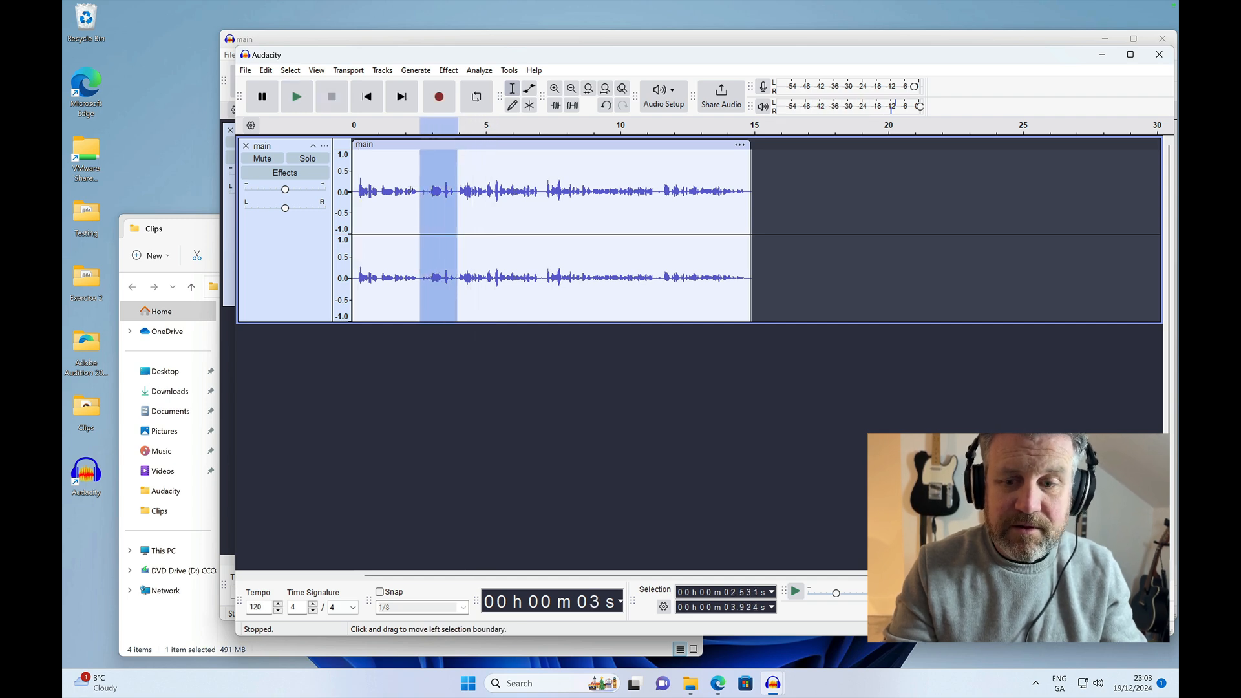
key(Delete)
- Play the clip from about 0.8 seconds to listen across the cut, and stop after the join
click(374, 207)
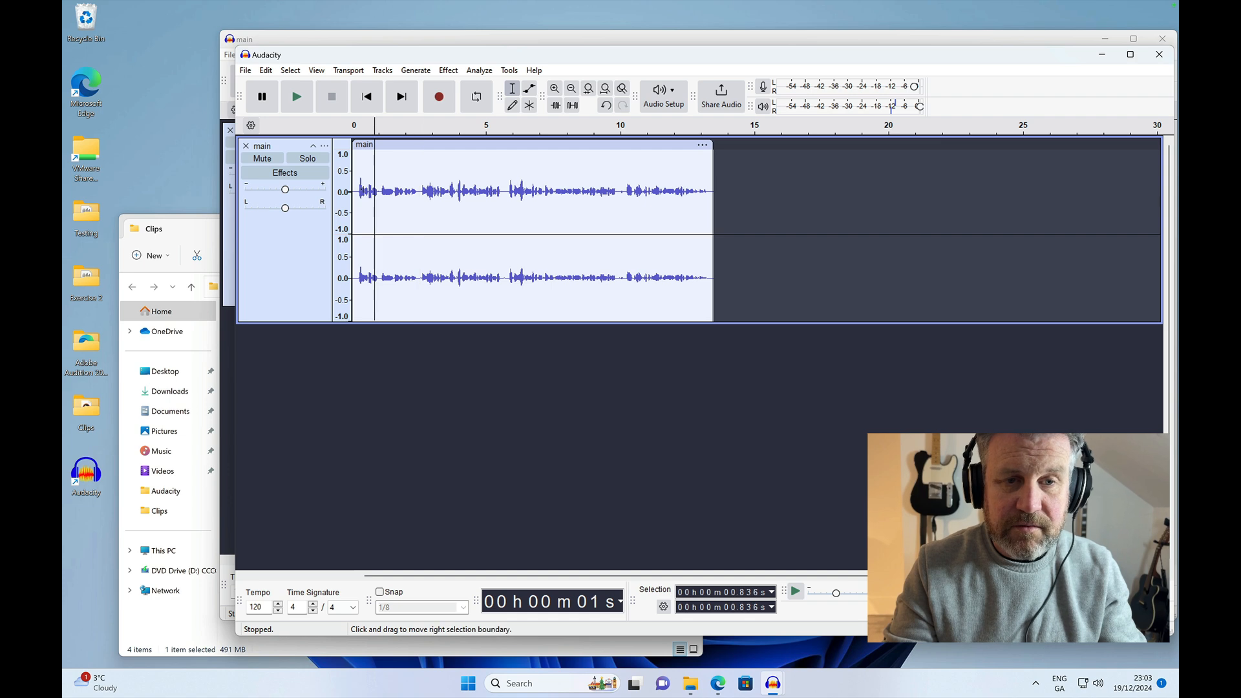
key(space)
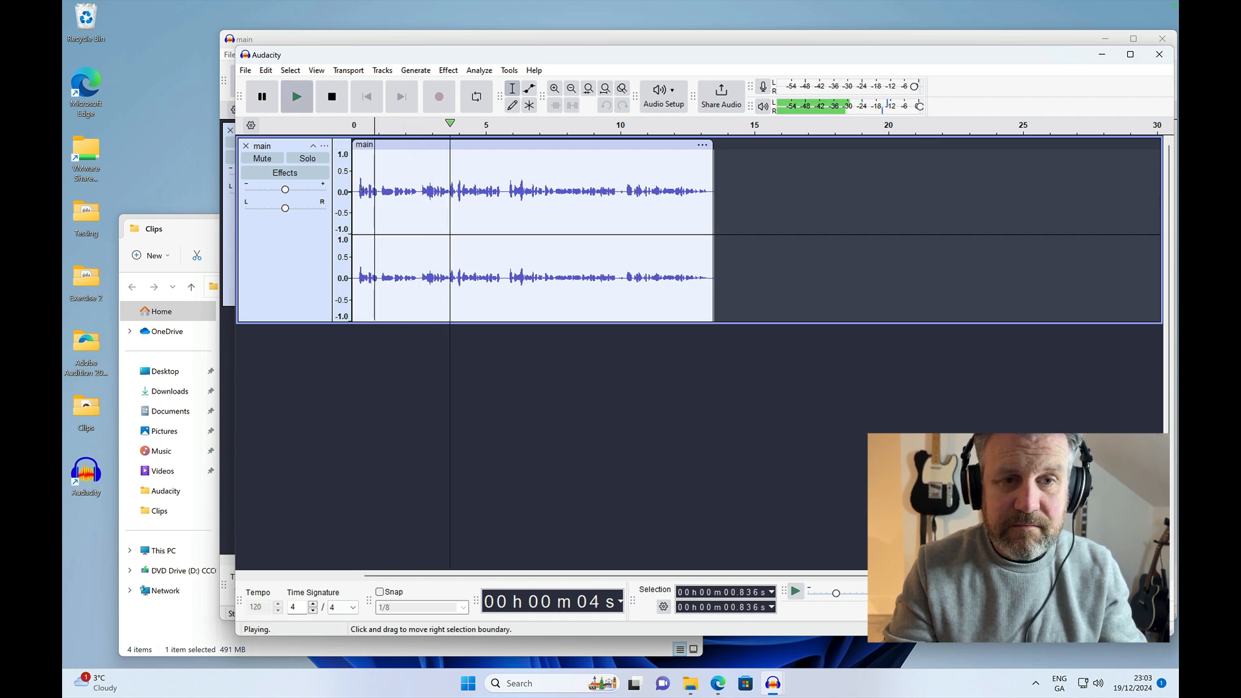
key(space)
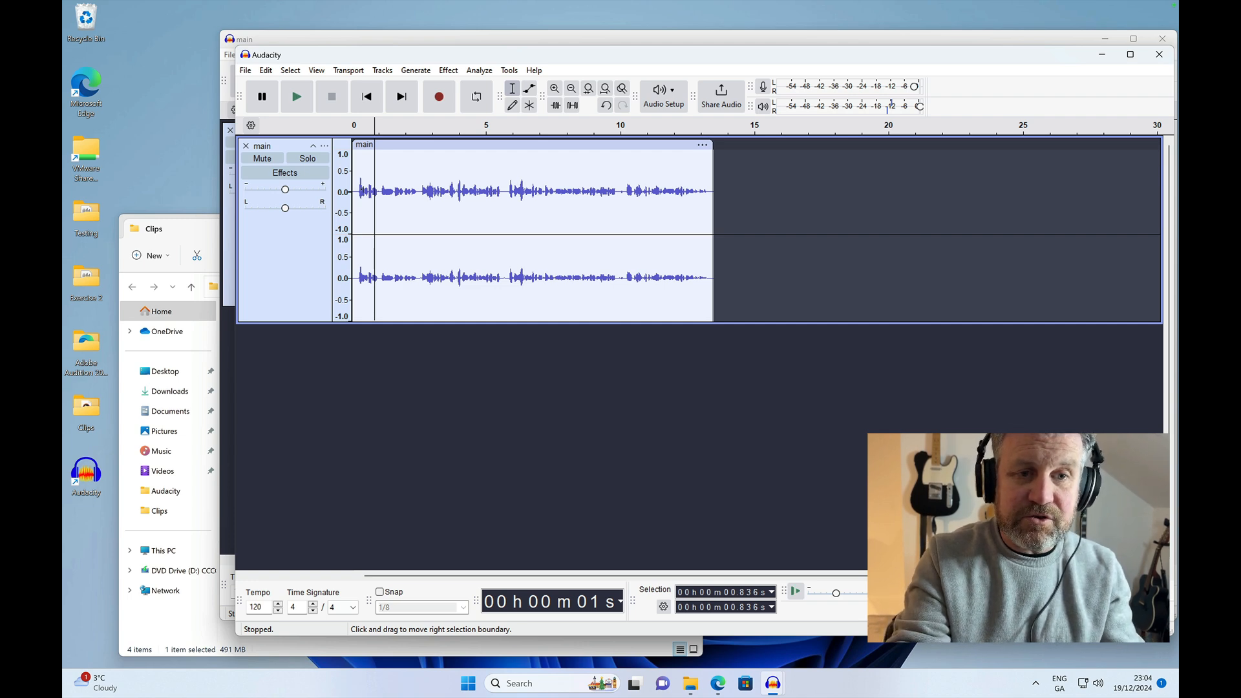
- Undo the last deletion and clear the selection by placing the cursor at about 3.39 seconds
key(ctrl+z)
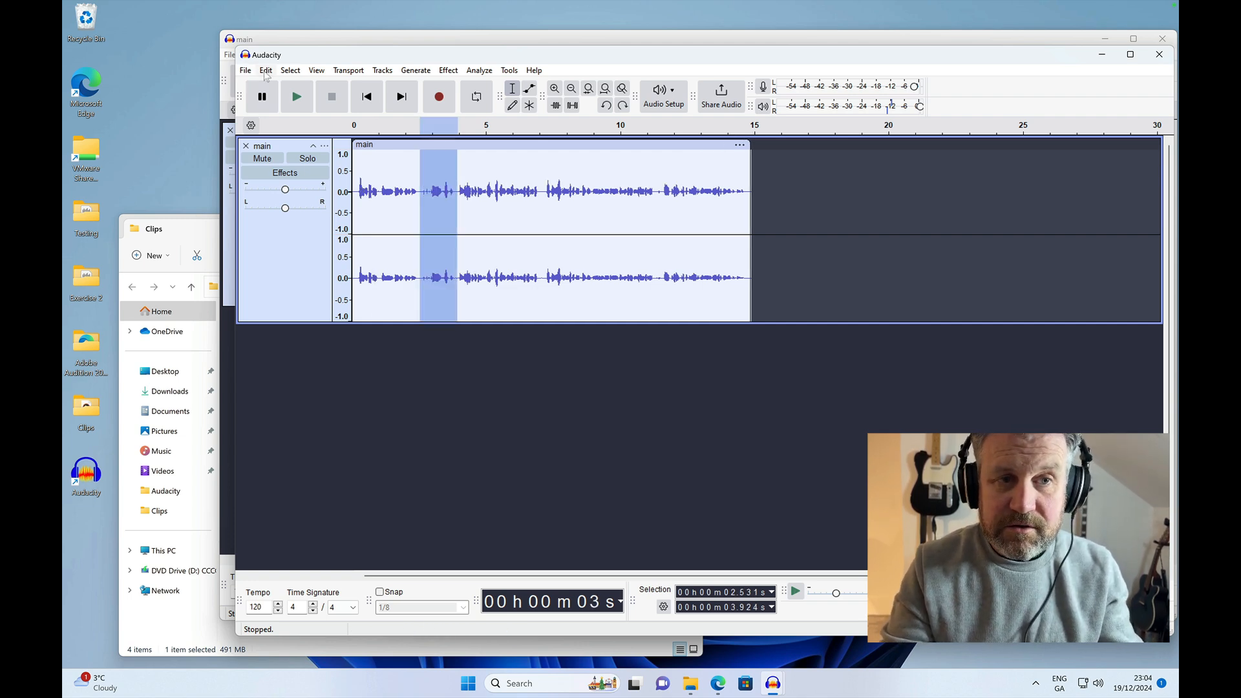
click(266, 71)
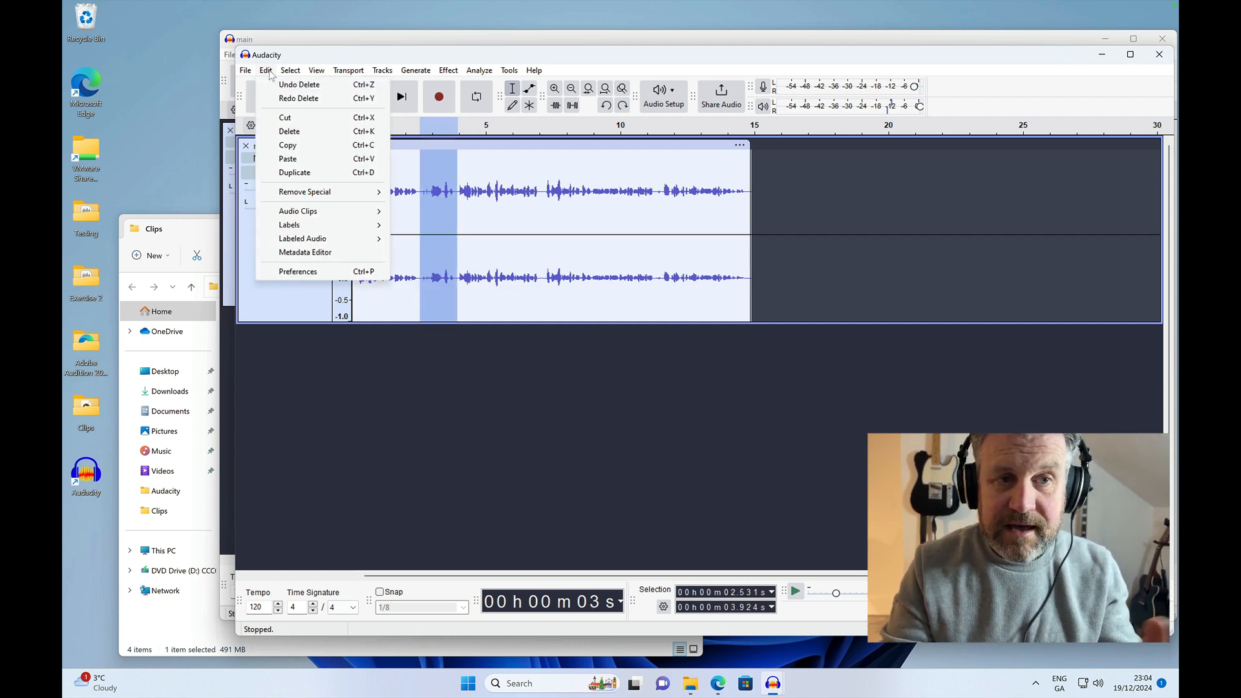
click(684, 53)
click(443, 207)
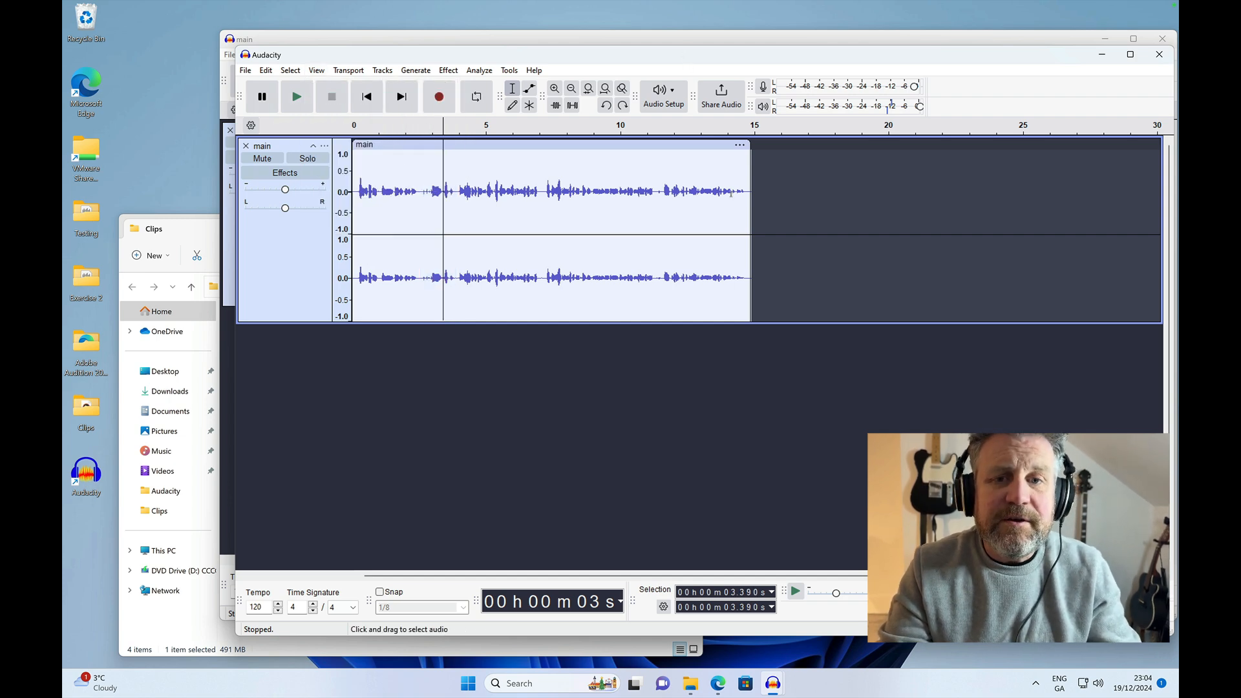